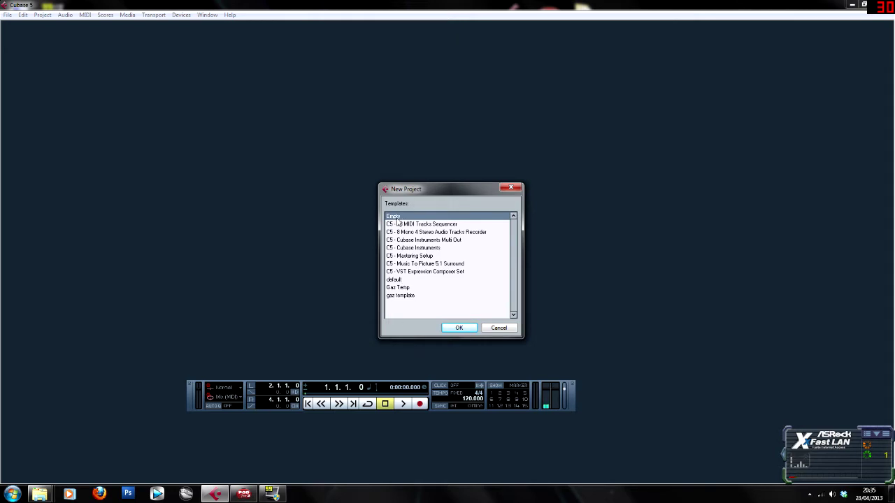
Create a new project from the Empty template in the Recordings folder and maximize its project window.
click(459, 330)
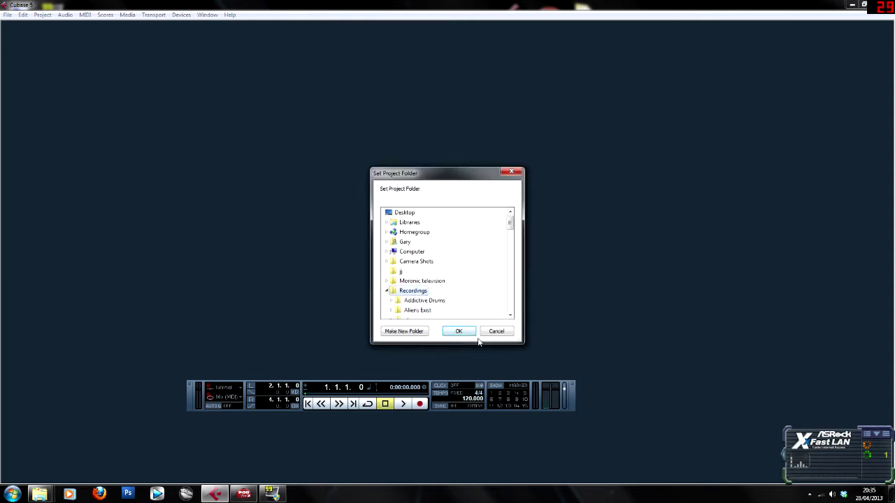
click(459, 332)
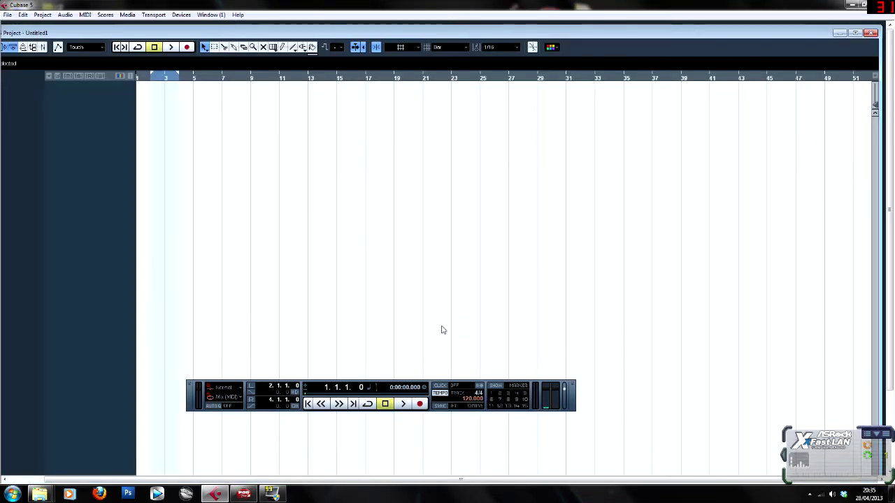
double_click(408, 34)
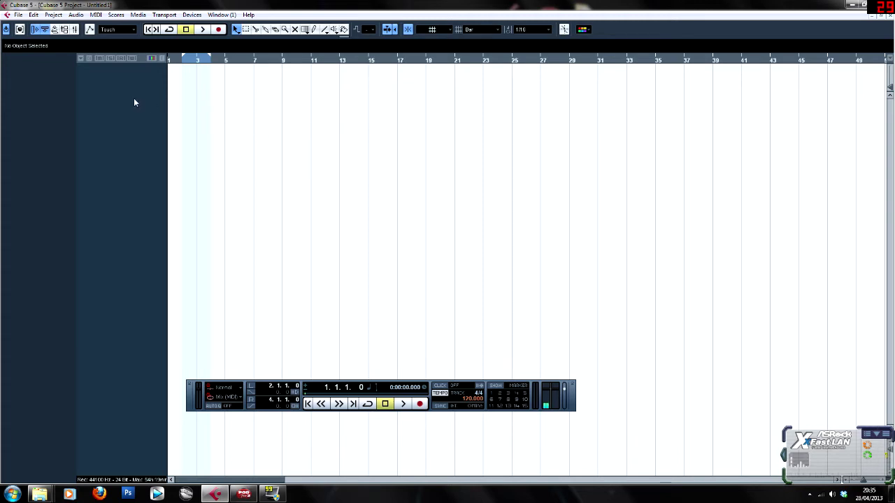
Add one instrument track that uses Superior Drummer as its VST instrument.
right_click(116, 104)
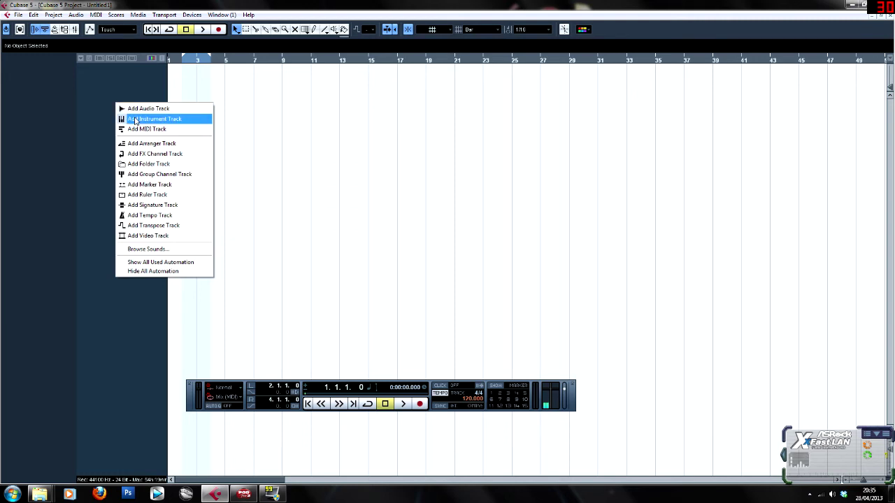
click(136, 121)
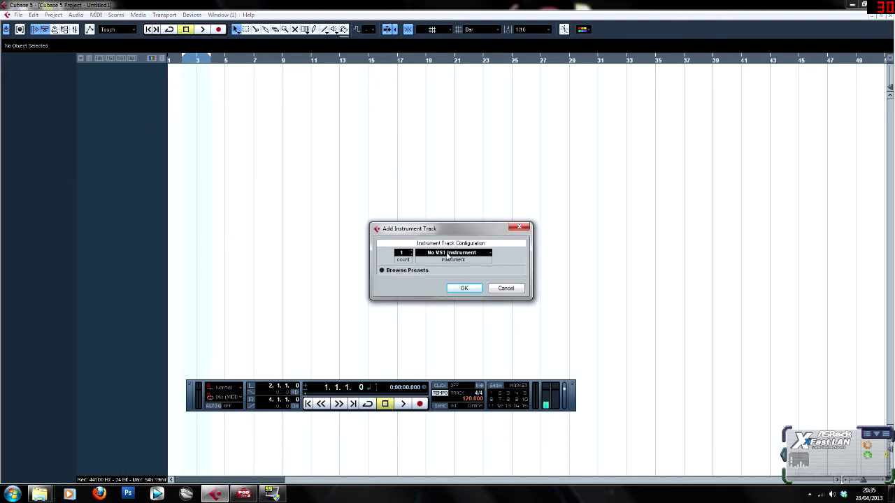
click(448, 252)
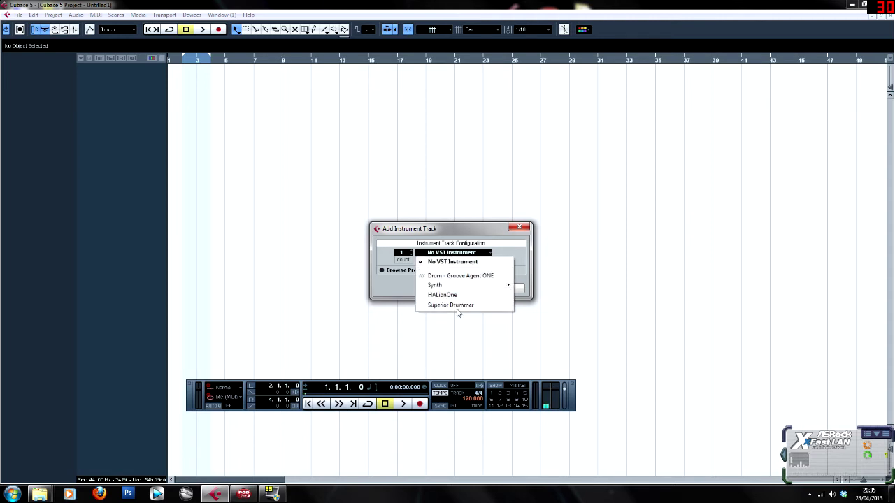
click(457, 306)
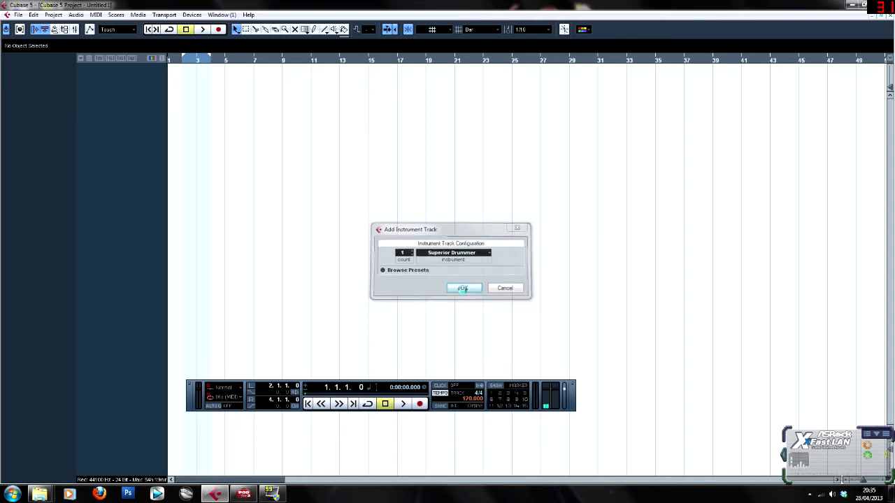
click(462, 288)
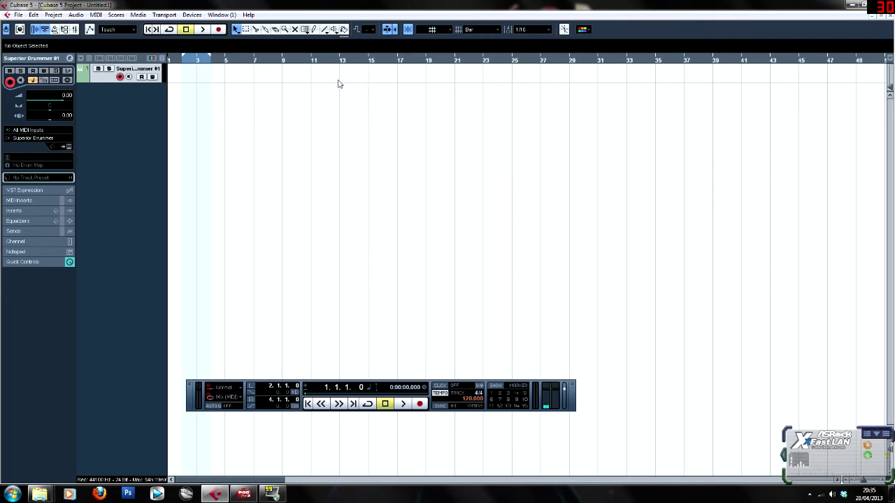
Draw a MIDI part on the Superior Drummer track from bar 1 to bar 42.
click(315, 30)
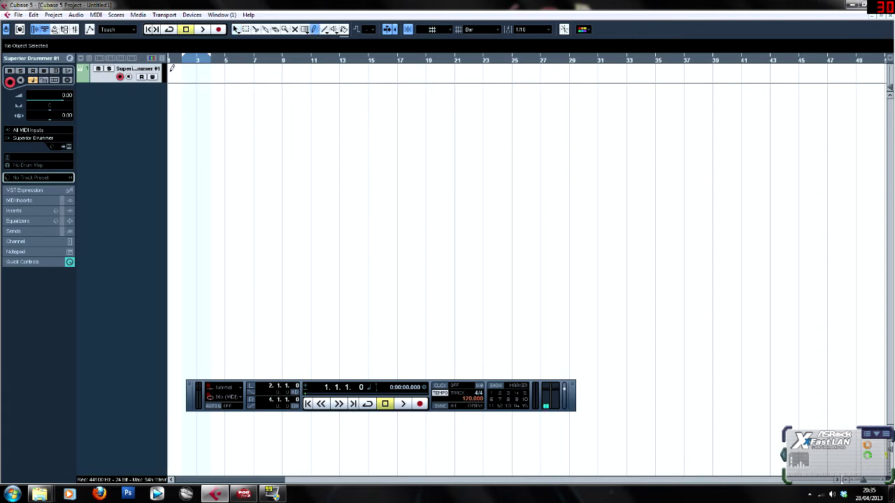
drag(169, 69, 755, 69)
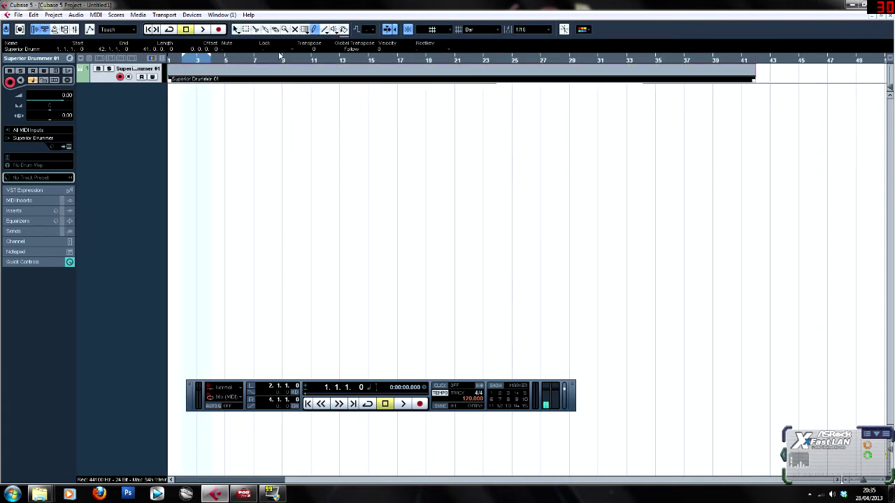
click(236, 29)
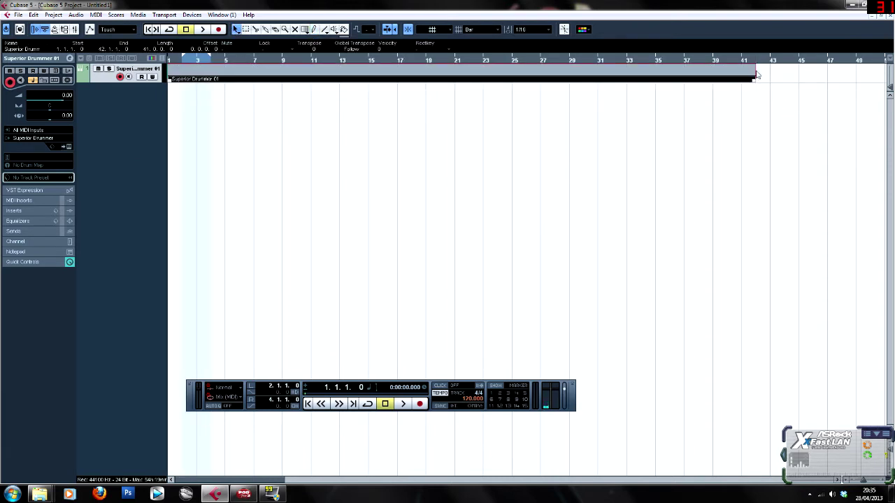
Open the Superior Drummer MIDI part in the Drum Editor.
right_click(196, 75)
mouse_move(265, 286)
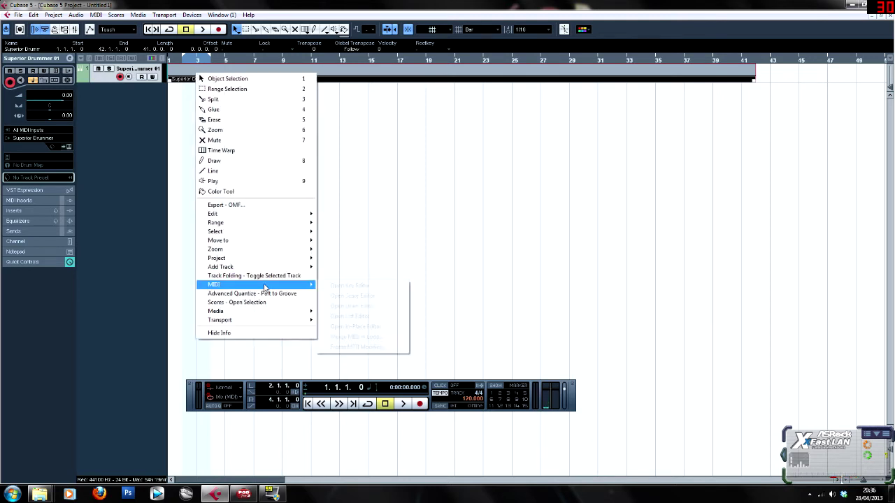
click(353, 307)
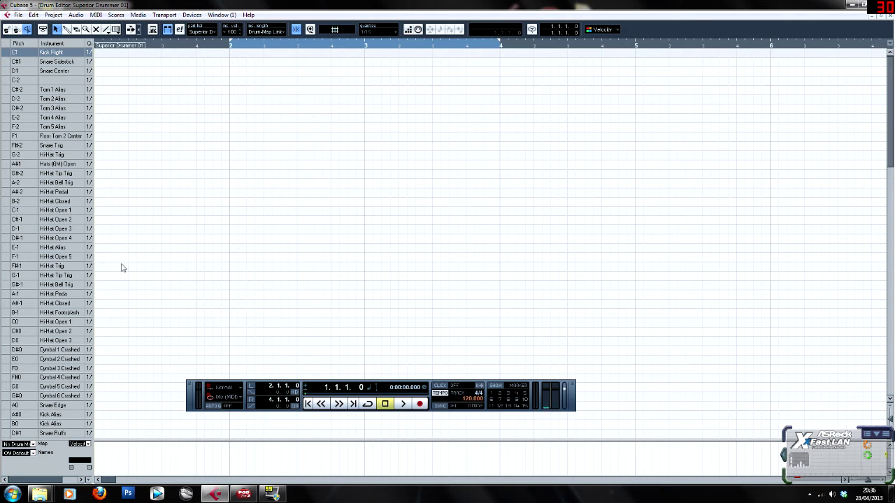
Enter Kick Right (C1) hits on the first two sixteenths of every beat in bars 2 and 3.
click(66, 31)
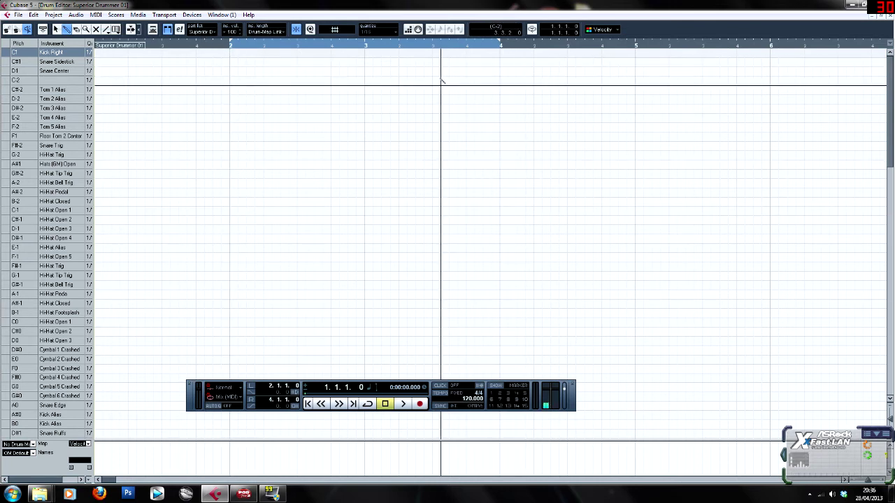
click(230, 54)
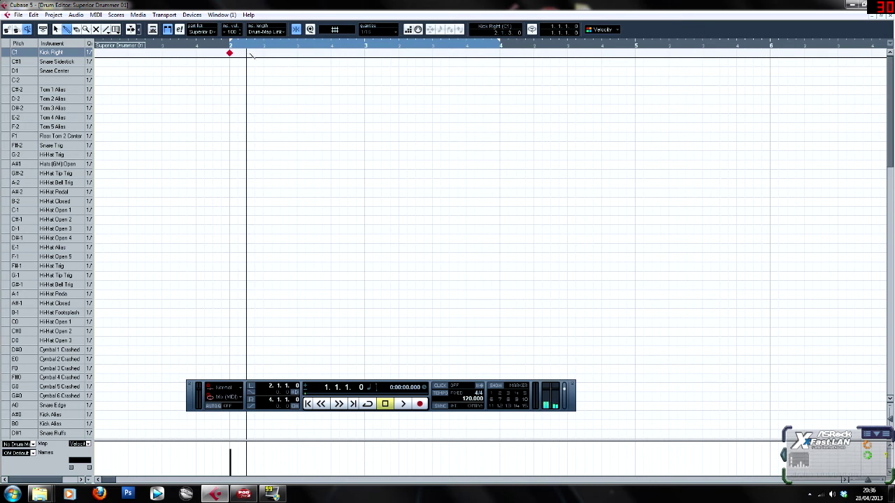
click(239, 54)
click(263, 53)
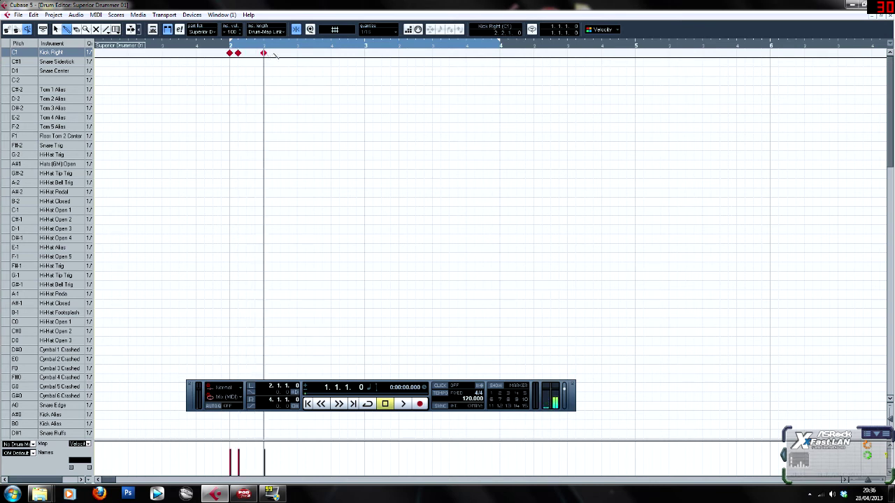
click(280, 53)
click(280, 54)
click(272, 54)
click(297, 54)
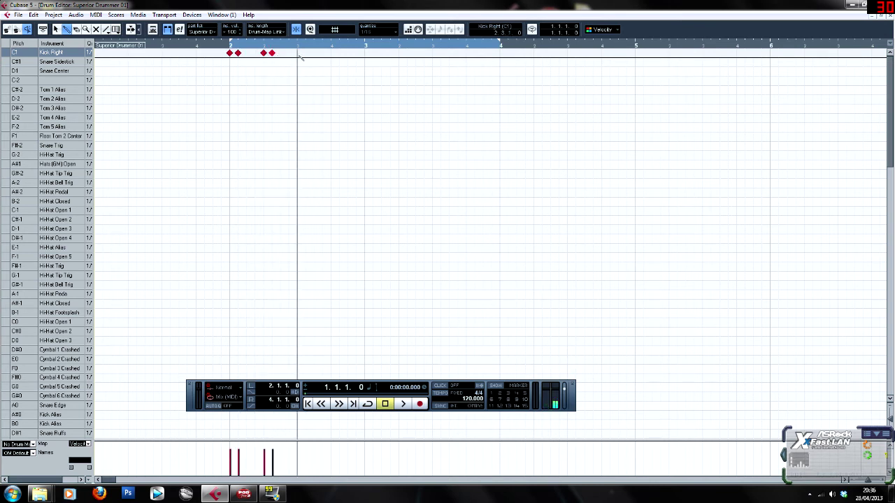
click(305, 54)
click(330, 53)
click(339, 54)
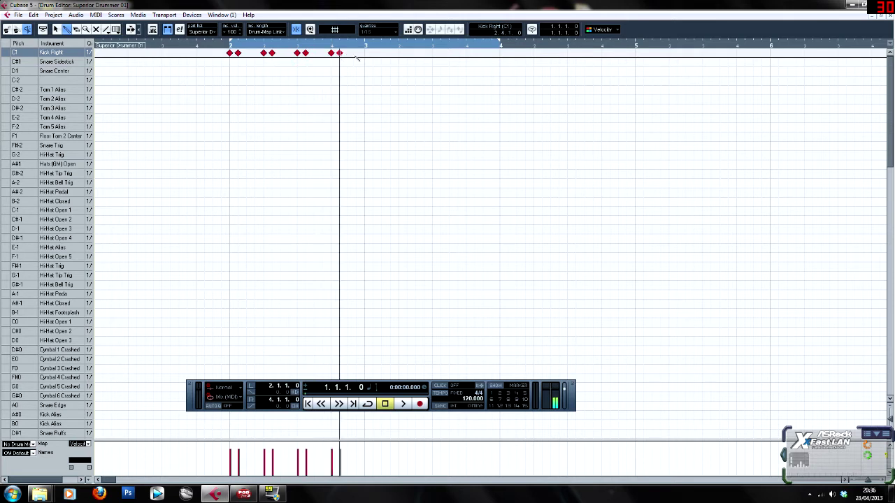
click(364, 54)
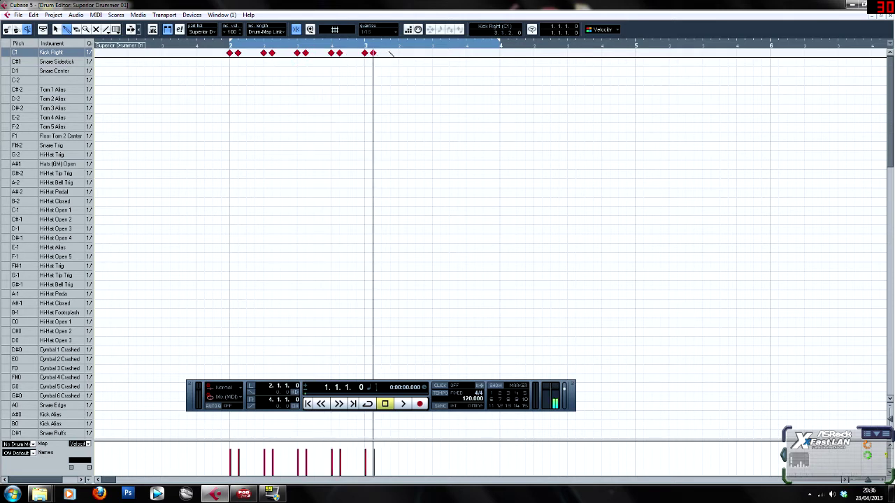
click(398, 53)
click(406, 54)
click(432, 54)
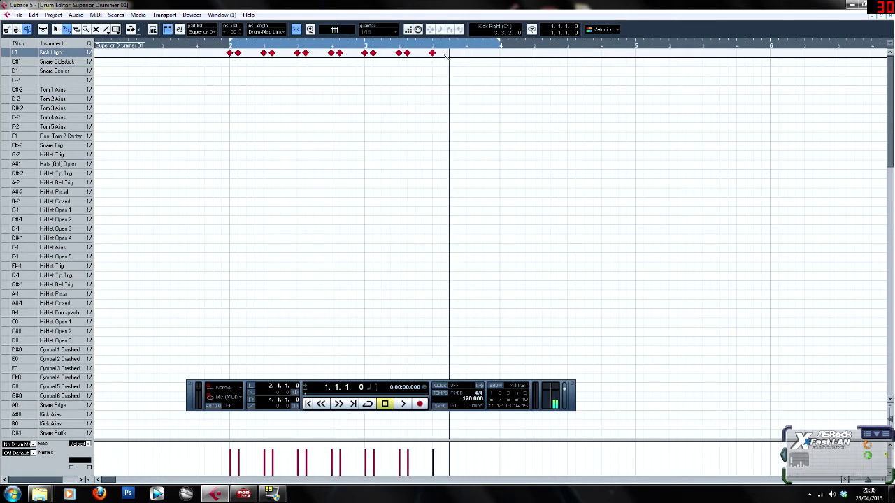
click(440, 54)
click(464, 54)
click(473, 53)
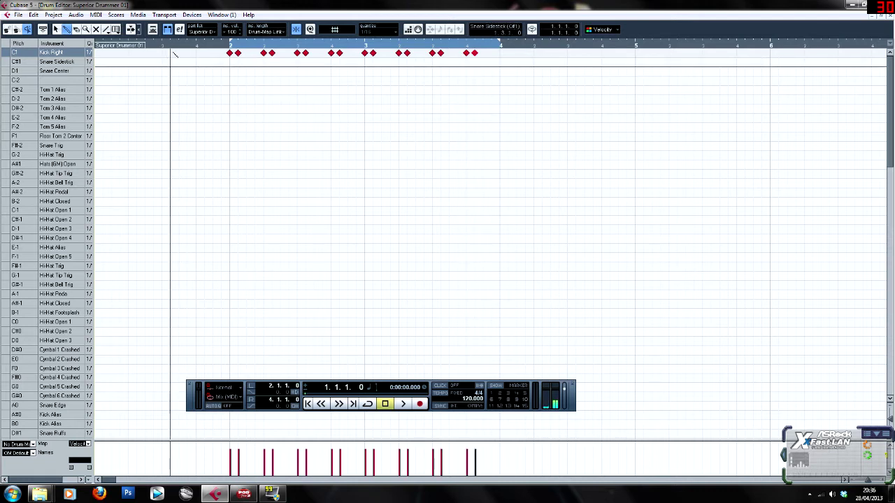
Play back the kick pattern from bar 1 and stop once bar 3 has finished.
click(403, 404)
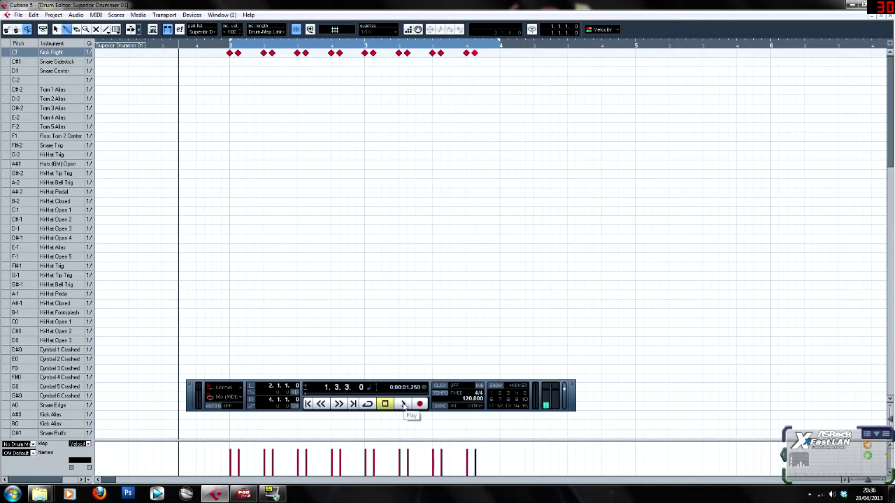
click(403, 404)
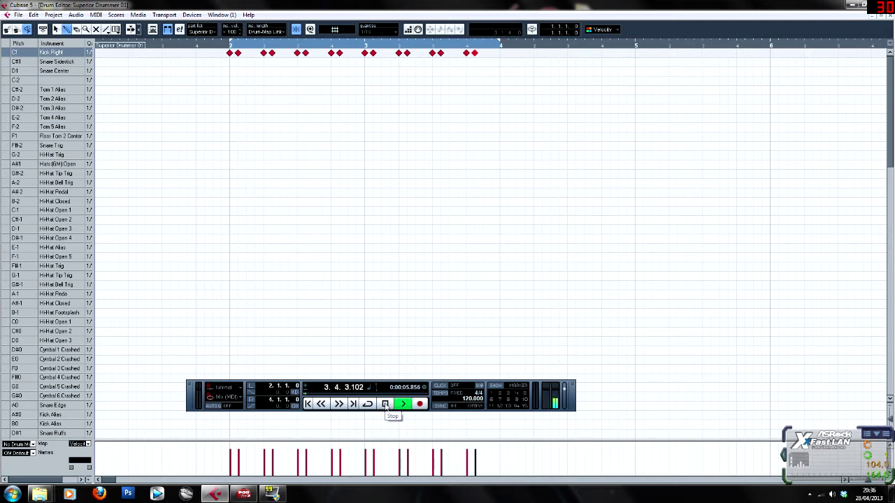
click(385, 404)
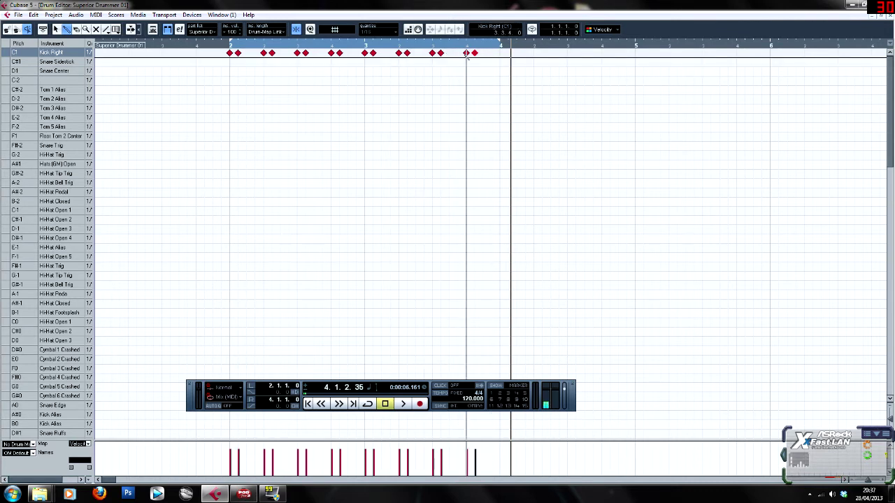
Add Snare Center (D1) hits on the off-beat eighth of every beat in bars 2 and 3.
click(246, 70)
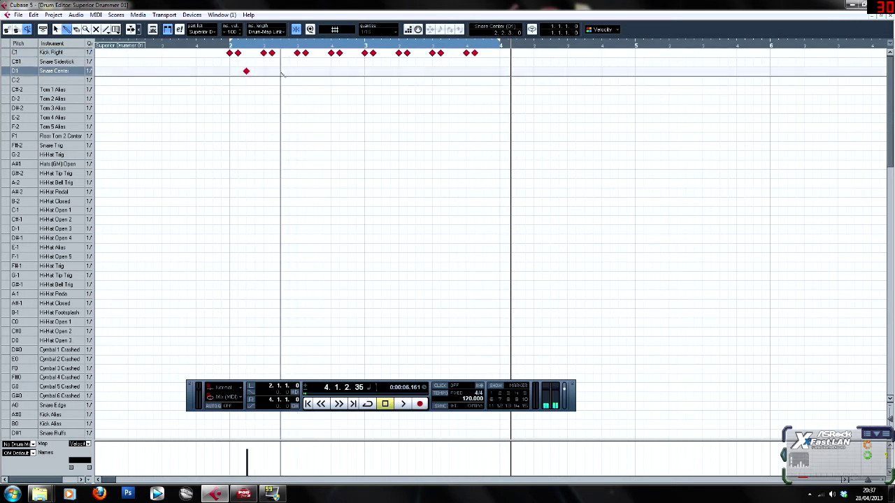
click(280, 70)
click(313, 71)
click(347, 70)
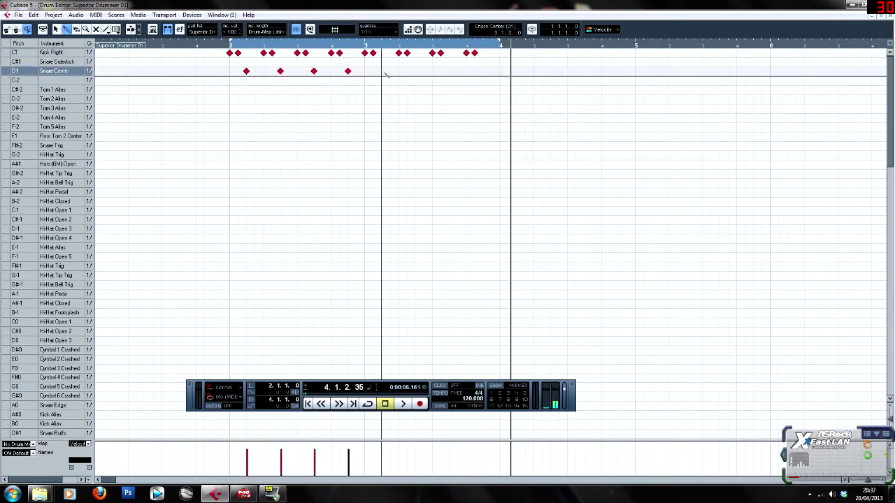
click(382, 70)
click(415, 70)
click(449, 71)
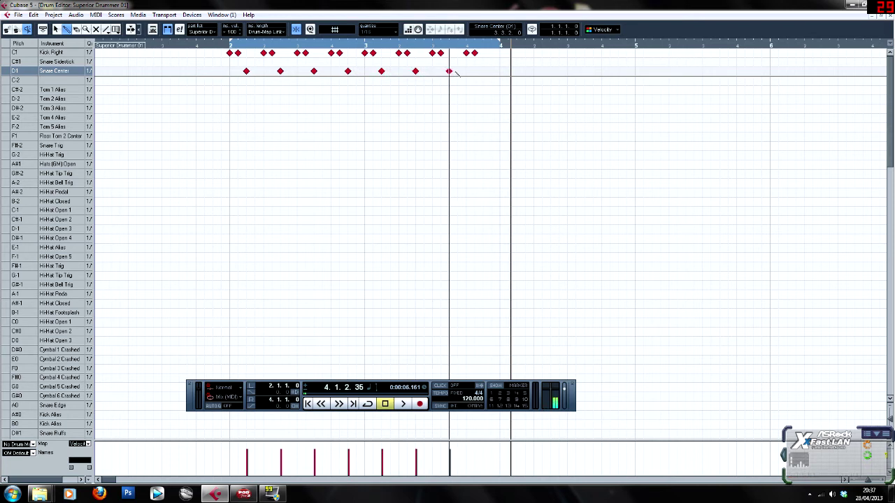
click(483, 71)
Play back the combined kick and snare pattern and stop once bar 3 has finished.
key(space)
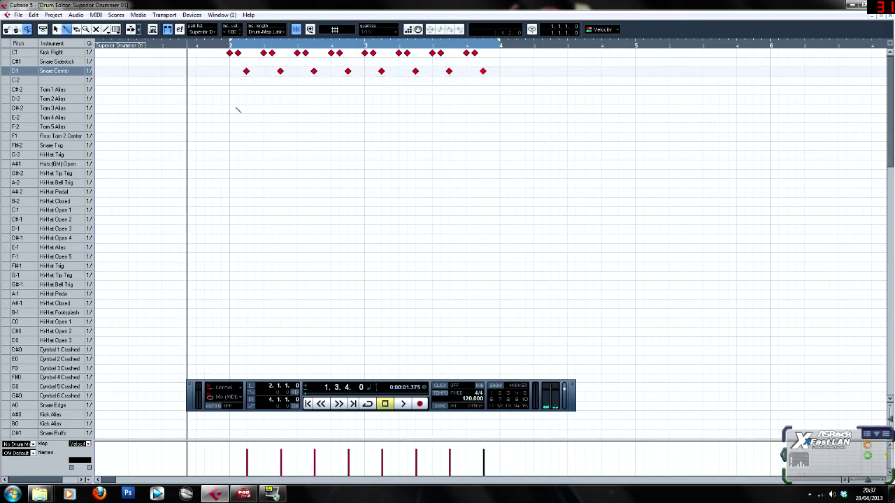
click(401, 403)
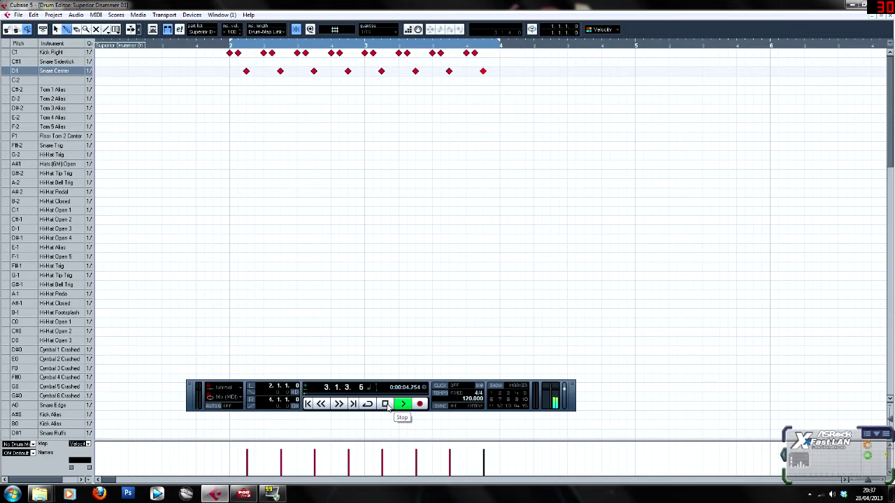
click(385, 404)
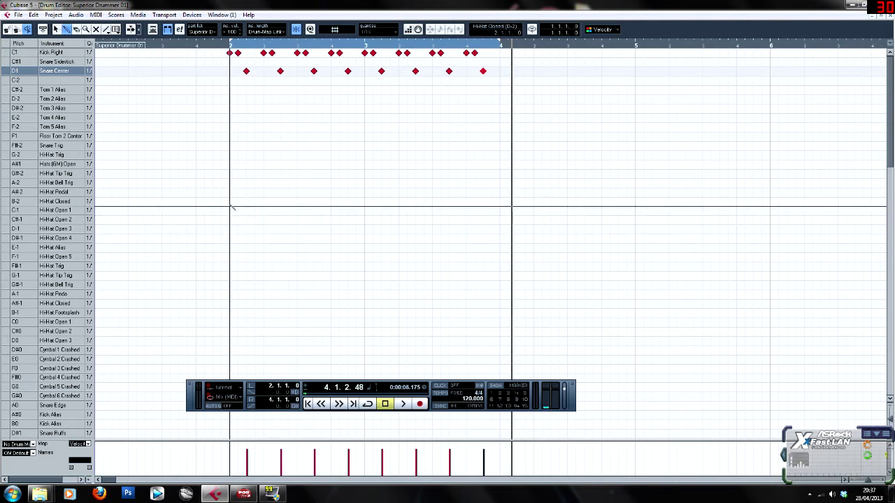
Add Hi-Hat Closed (B-2) hits on every eighth note throughout bars 2 and 3.
click(230, 201)
click(247, 202)
click(263, 202)
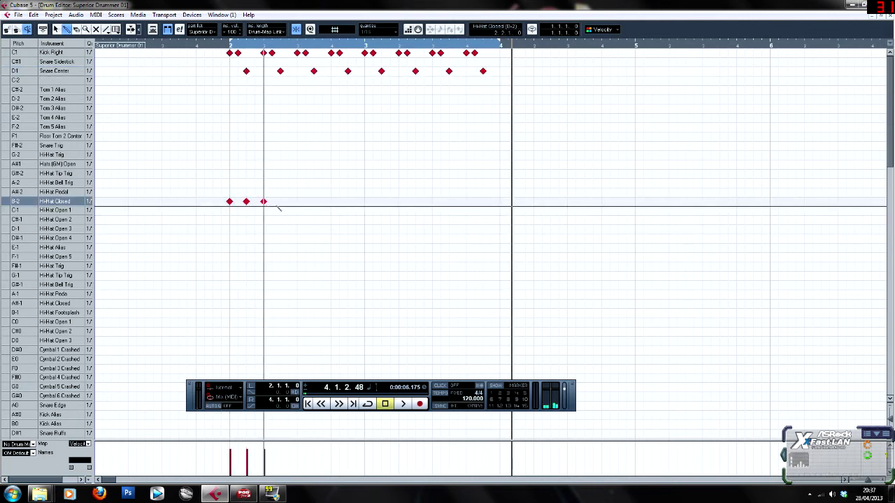
click(281, 202)
click(297, 201)
click(315, 202)
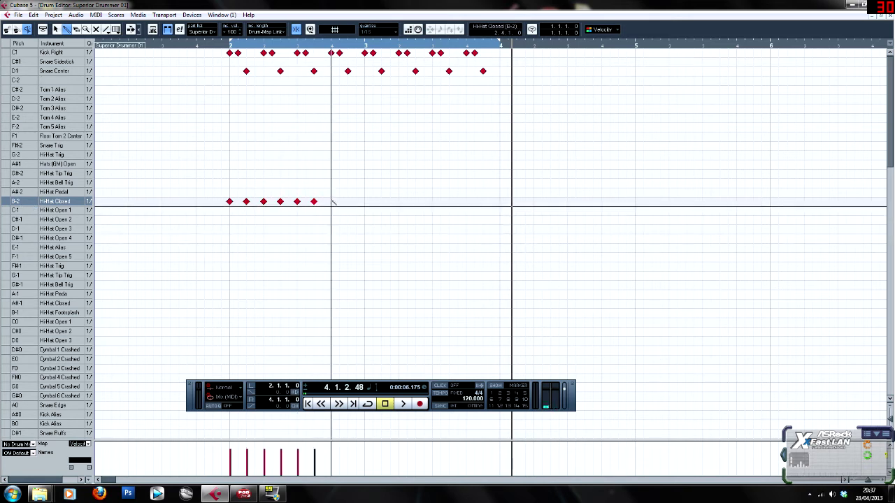
click(331, 202)
click(348, 202)
click(364, 201)
click(381, 201)
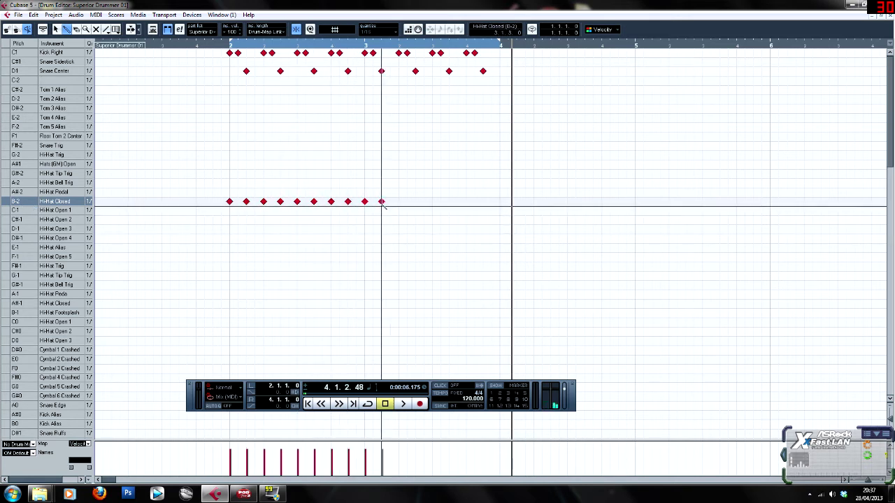
click(398, 201)
click(415, 201)
click(432, 201)
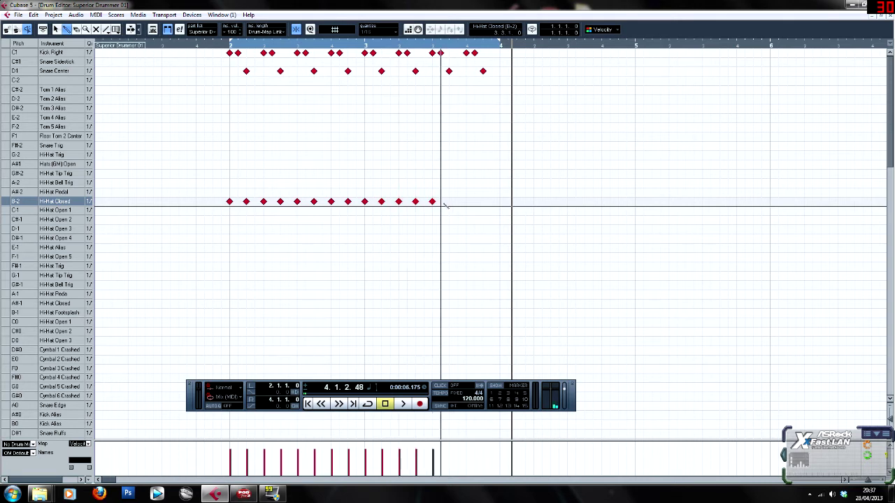
click(449, 201)
click(466, 202)
click(482, 201)
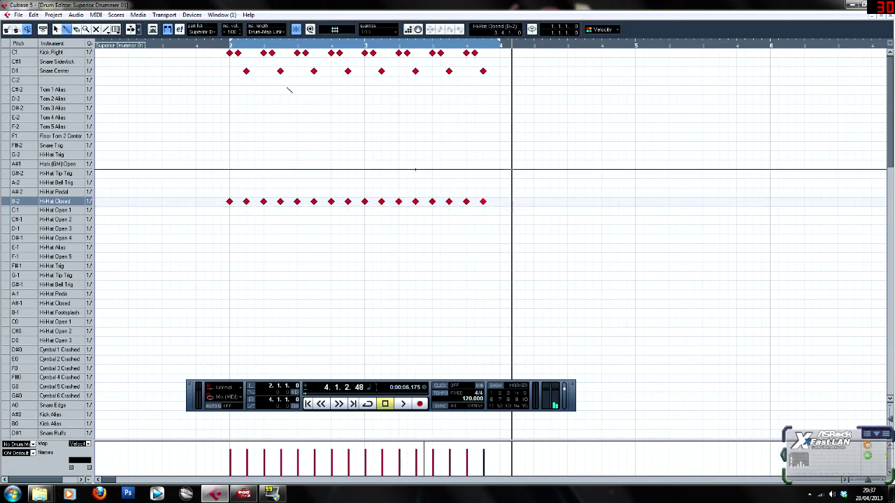
Play back the combined kick, snare and eighth-note hi-hat pattern through the end of bar 3.
key(space)
click(404, 404)
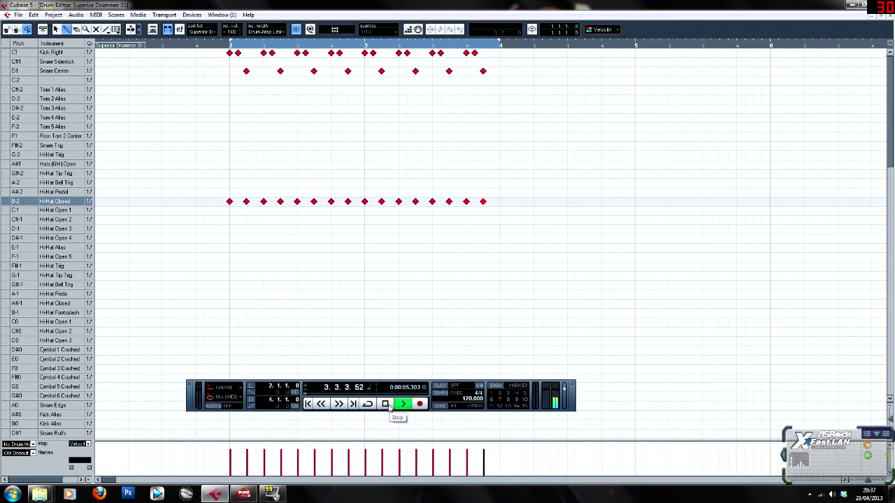
Fill the gaps between the Hi-Hat Closed (B-2) hits so they fall on every sixteenth note of bars 2 and 3.
click(238, 201)
click(256, 201)
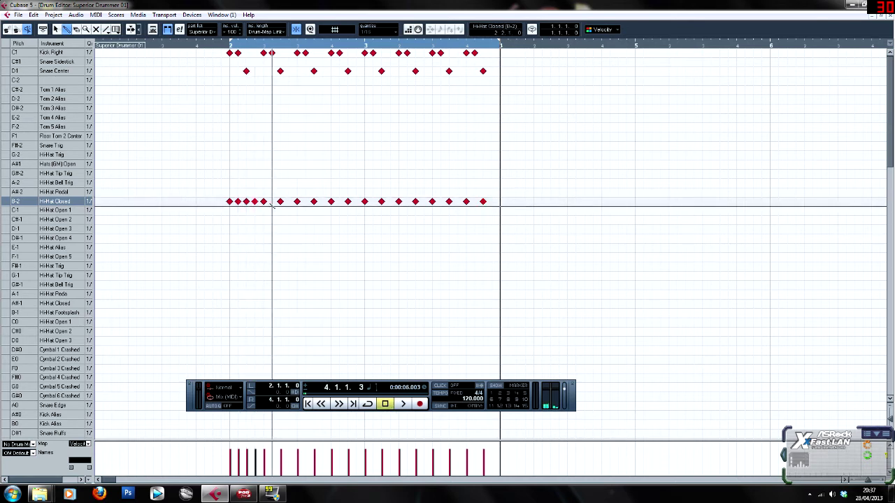
click(288, 201)
click(304, 201)
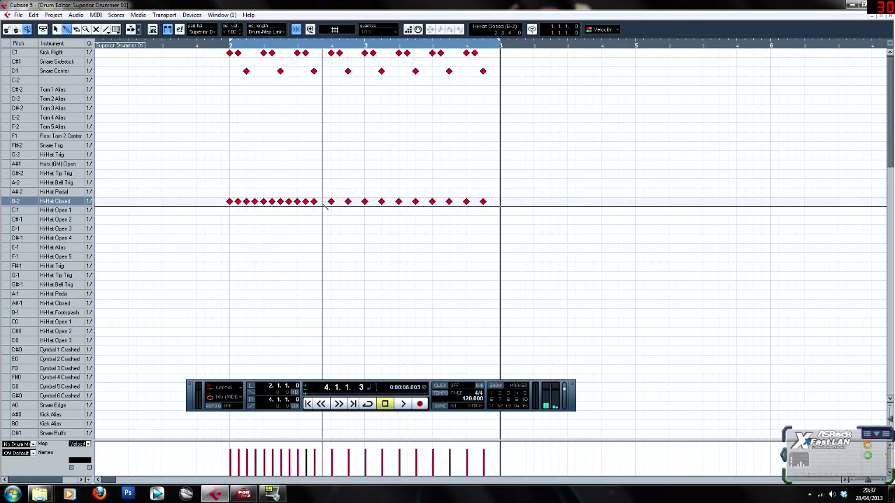
click(322, 202)
click(339, 201)
click(356, 202)
click(372, 202)
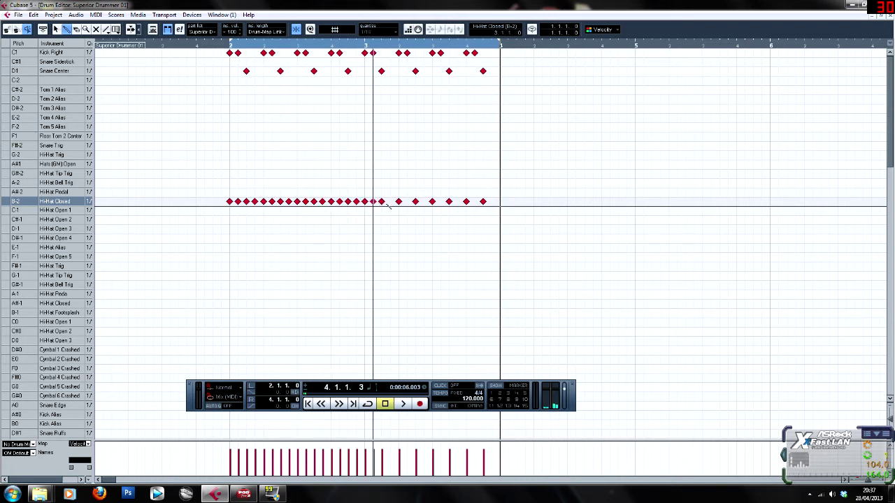
click(389, 201)
click(407, 201)
click(423, 202)
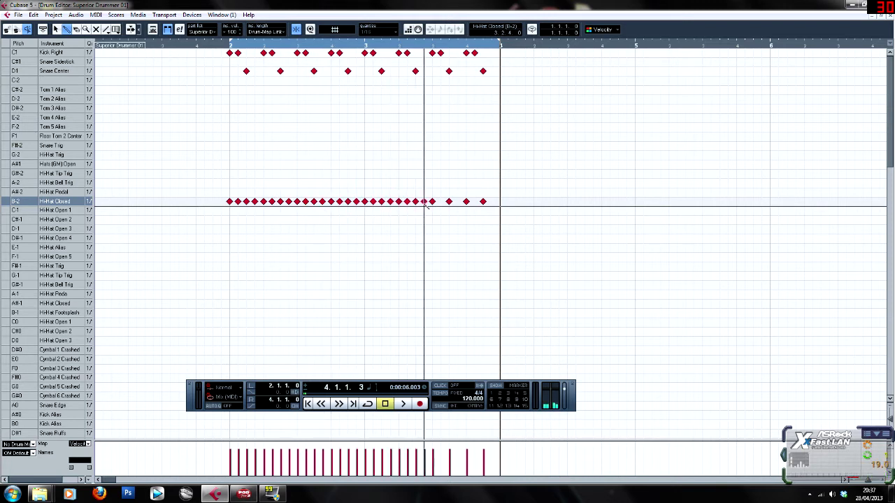
click(440, 201)
click(457, 202)
click(474, 202)
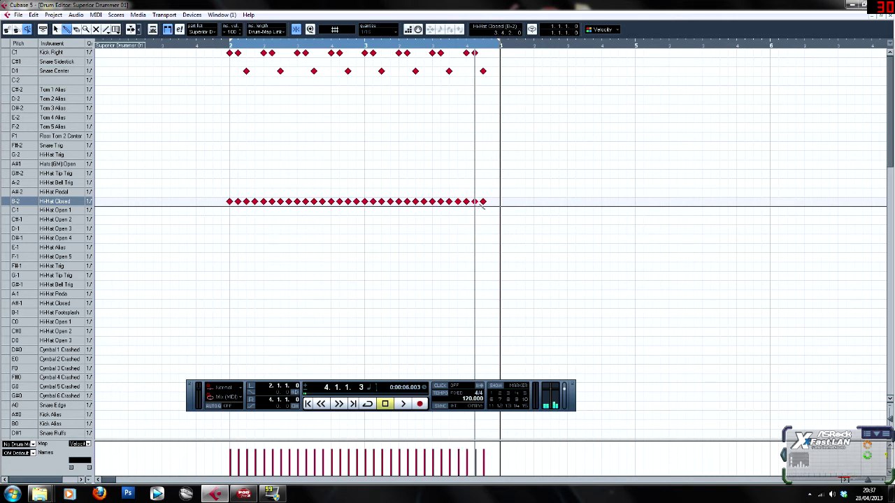
click(490, 202)
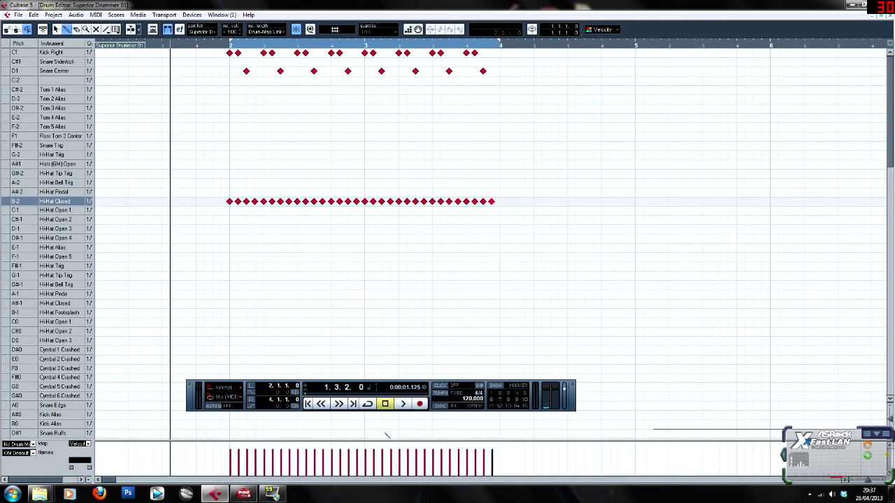
Play back the beat with the sixteenth-note hi-hats from the second half of bar 1 and stop during bar 3.
click(403, 404)
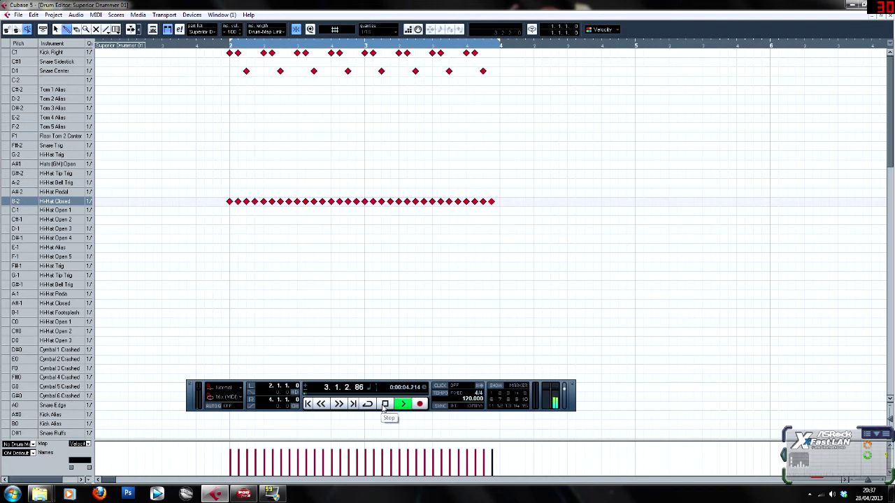
click(385, 404)
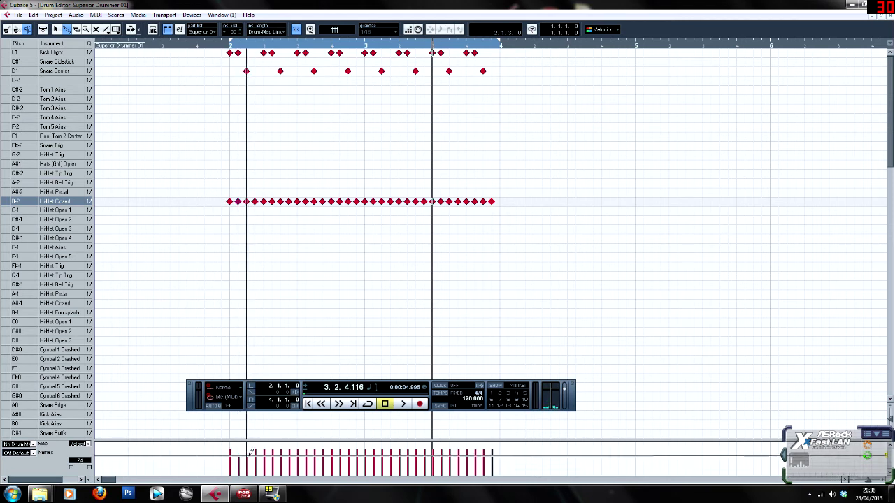
Vary the Hi-Hat Closed velocities across bars 2 and 3, and play back the result from beat 3 of bar 1.
mouse_move(245, 453)
mouse_down()
mouse_move(368, 448)
mouse_move(355, 447)
mouse_up()
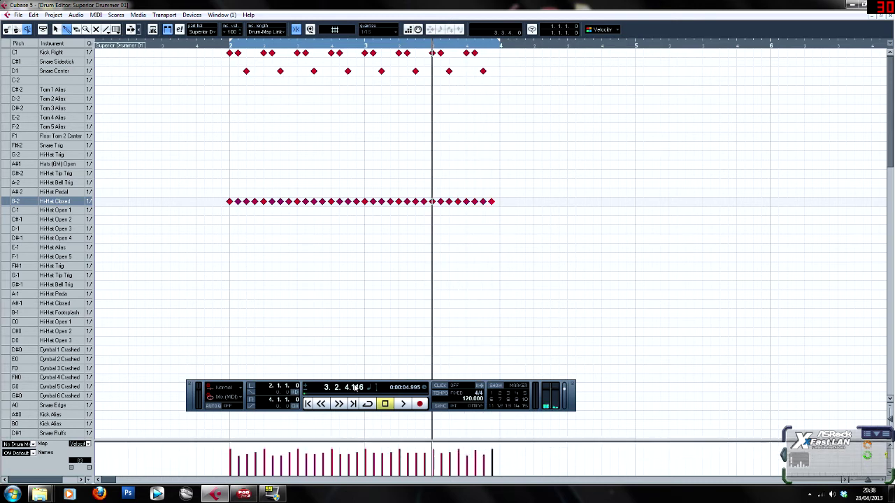
click(180, 60)
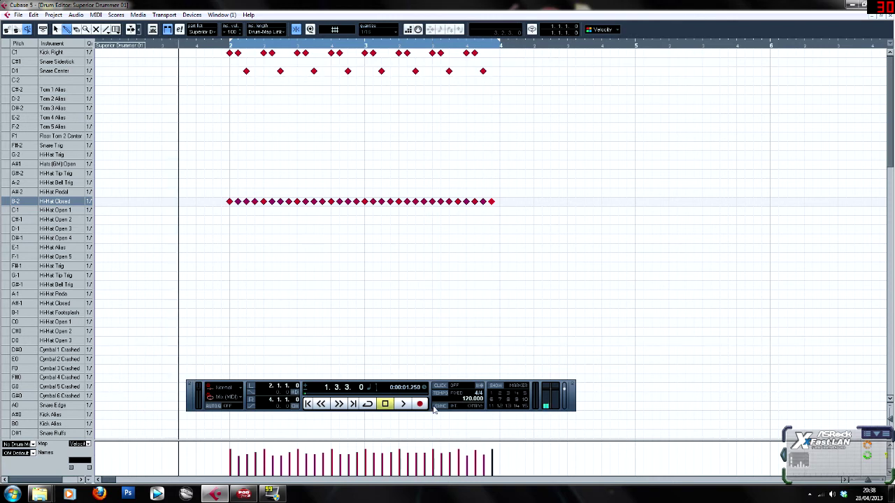
click(403, 406)
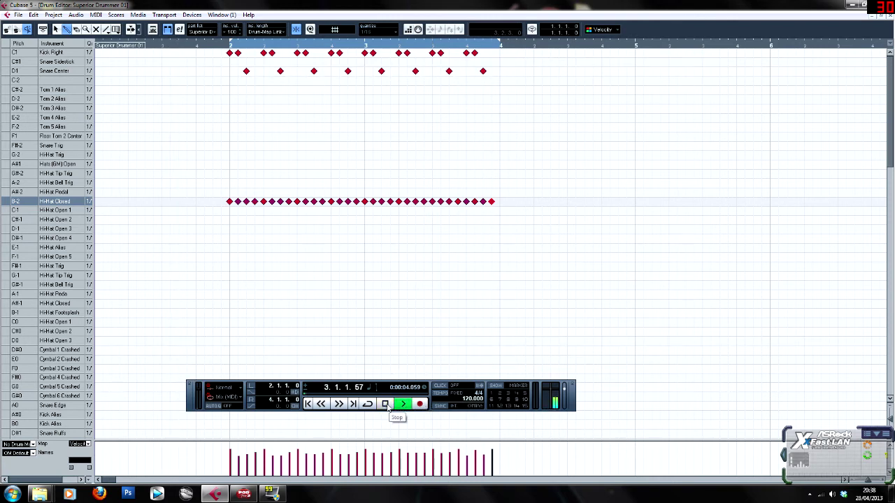
click(386, 405)
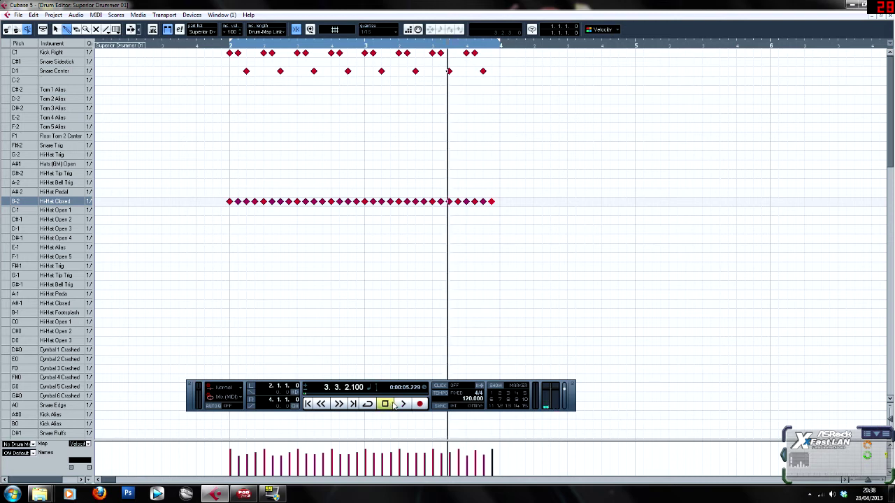
Turn on cycle playback and draw Snare Center (D1) hits on every sixteenth note of bar 4.
click(367, 404)
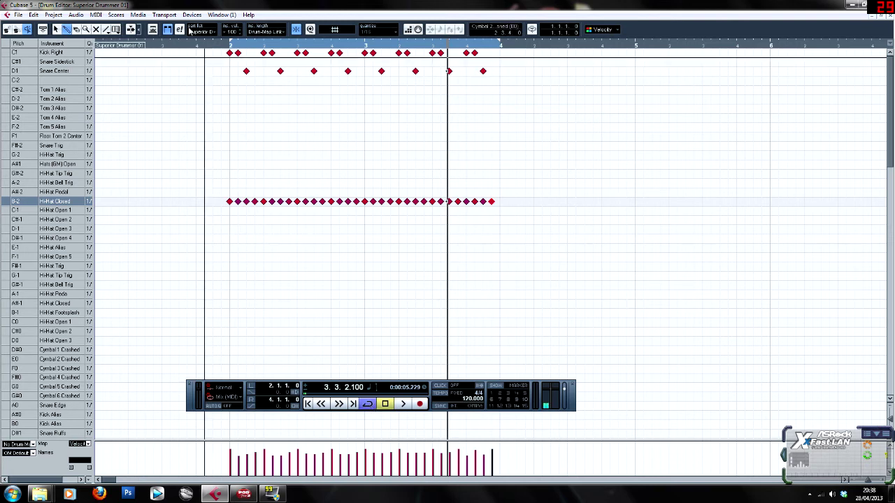
click(181, 46)
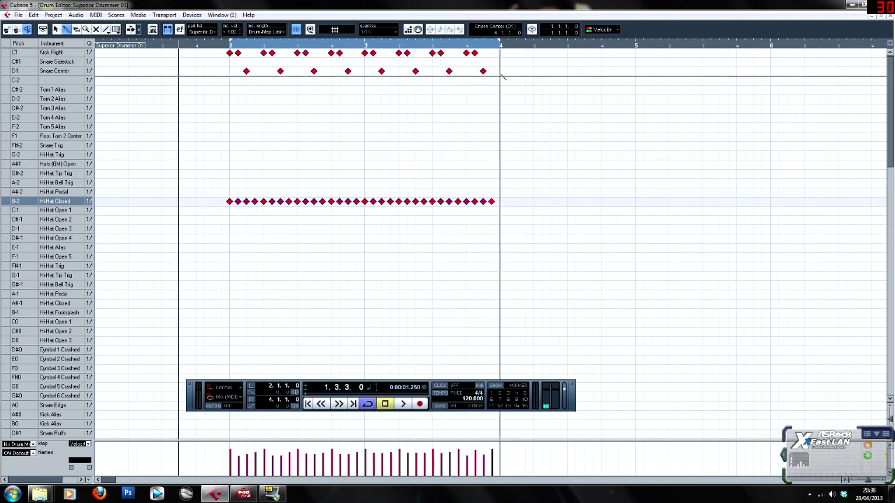
drag(501, 71, 628, 71)
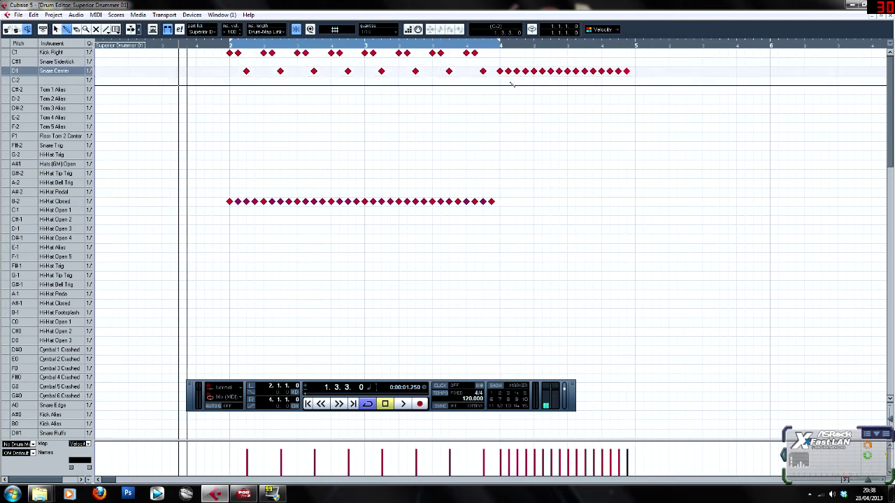
Turn off cycle playback and play back the snare roll from beat 3 of bar 3, stopping once bar 4 has finished.
click(450, 47)
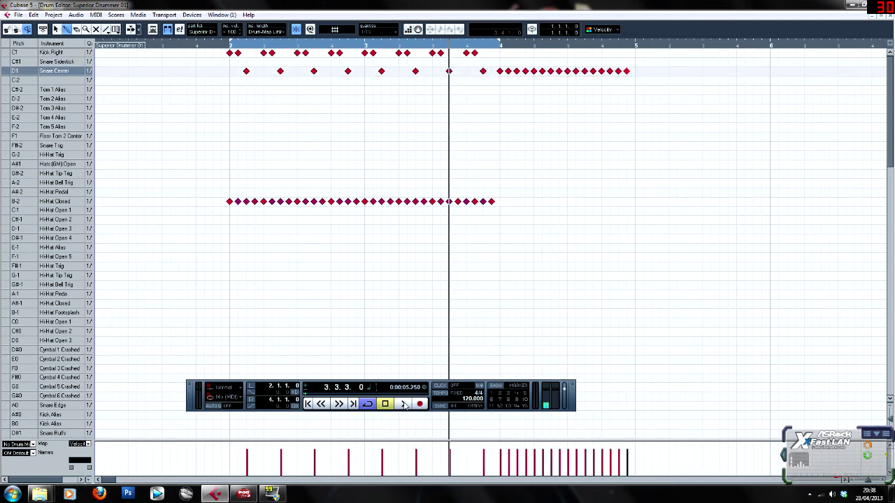
click(368, 406)
click(403, 406)
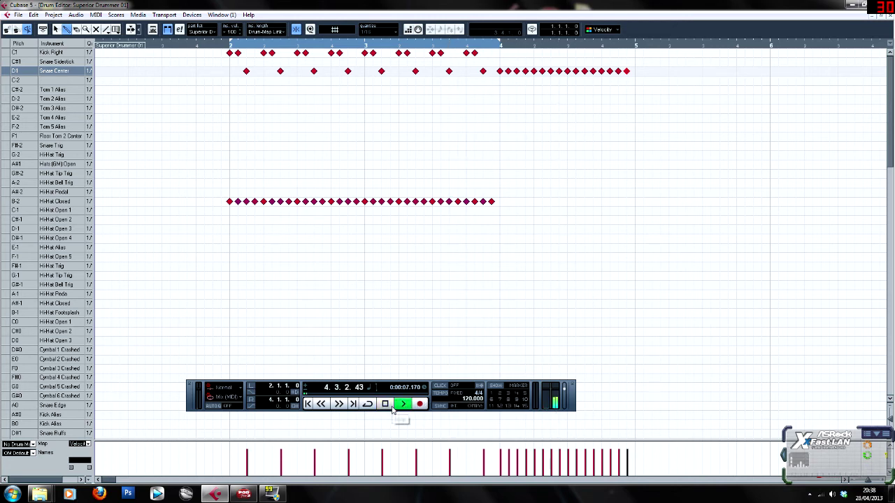
click(390, 408)
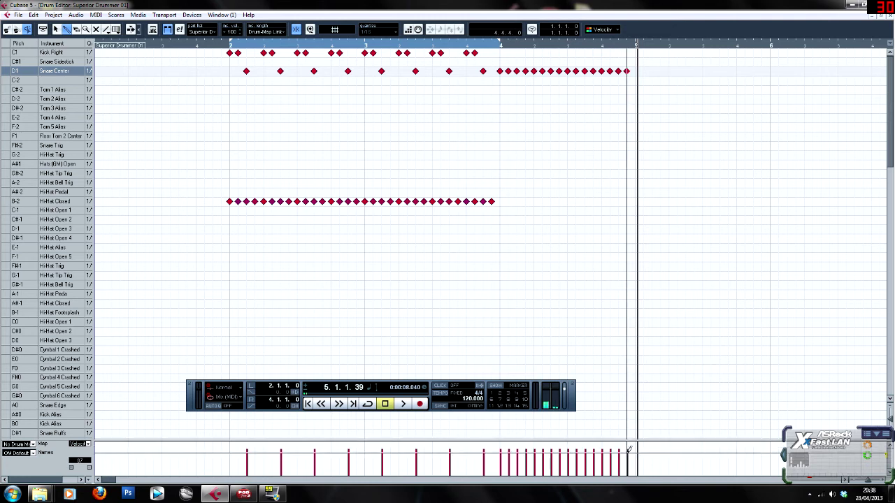
Shape the bar 4 snare roll's velocities into a rising crescendo and add a Kick Right (C1) hit on each beat of bar 4.
drag(617, 449, 501, 466)
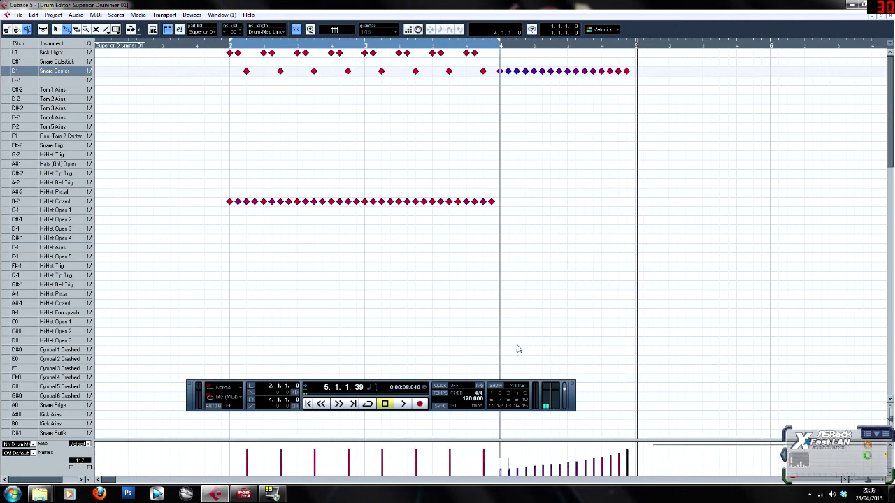
click(499, 54)
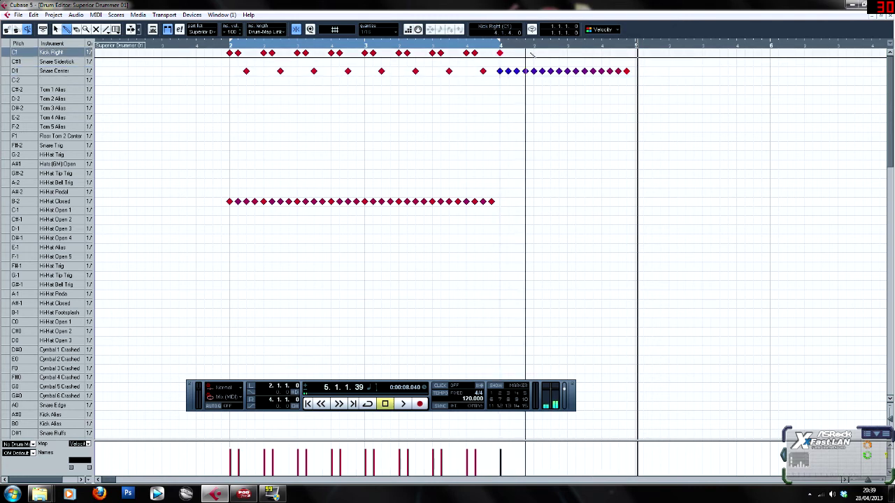
click(533, 53)
click(566, 53)
click(601, 53)
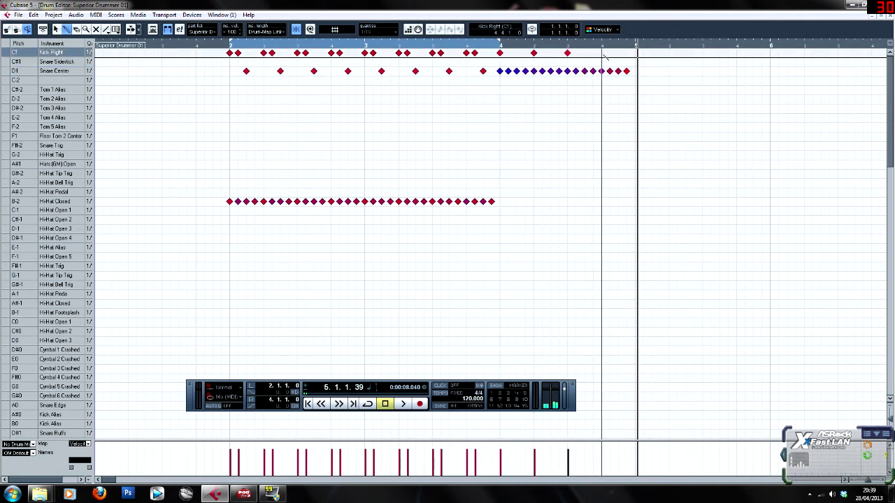
Play back the beat and the bar 4 fill from late in bar 1, stopping once bar 4 has finished.
click(193, 45)
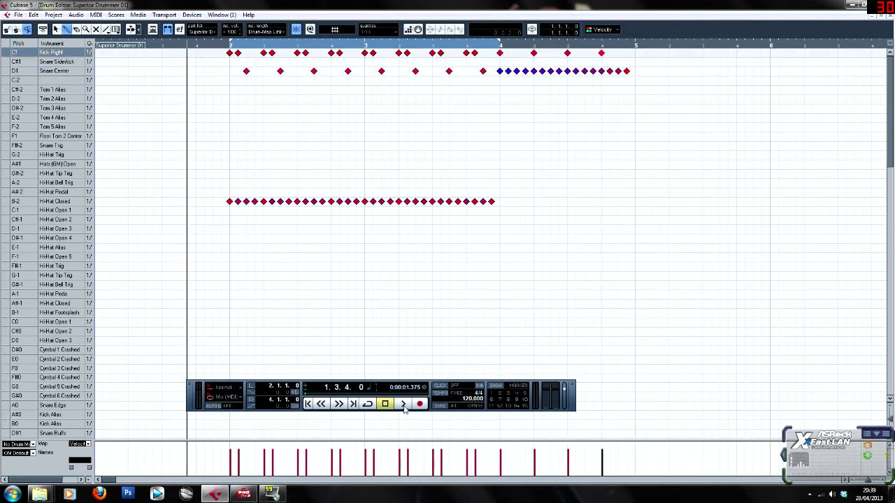
click(404, 404)
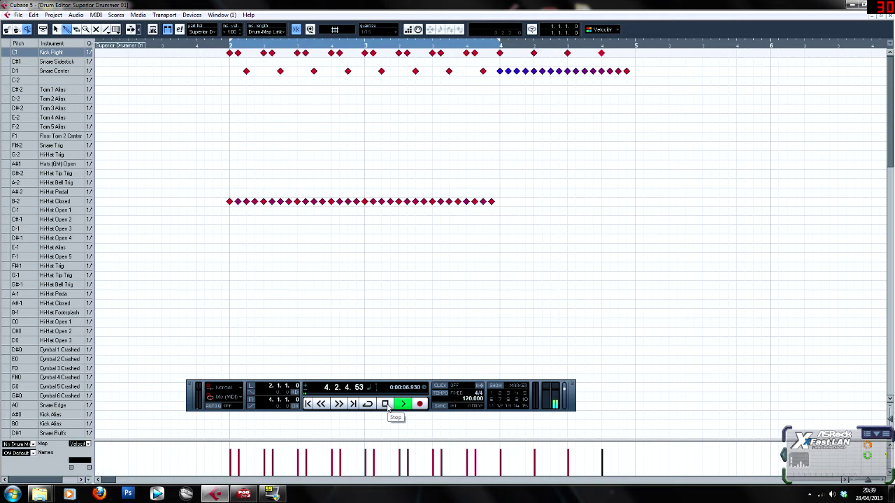
click(386, 405)
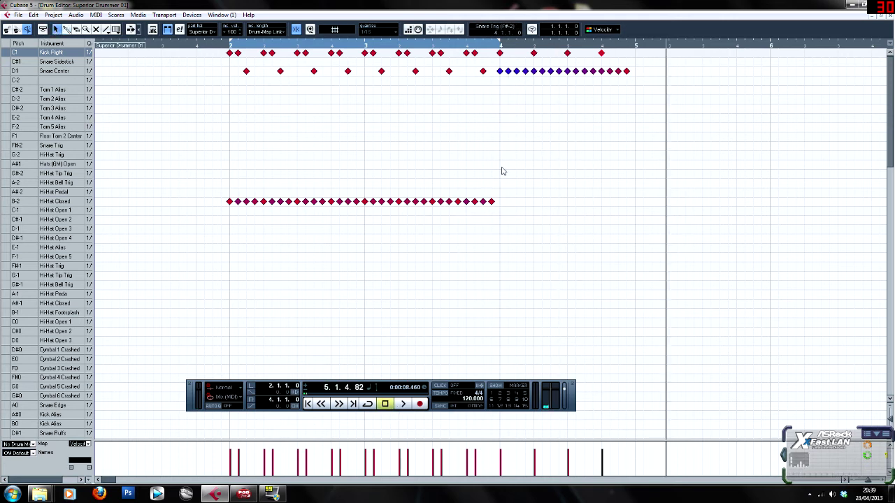
Select all kick and snare hits of the bar 4 fill and cut them.
drag(500, 179, 638, 56)
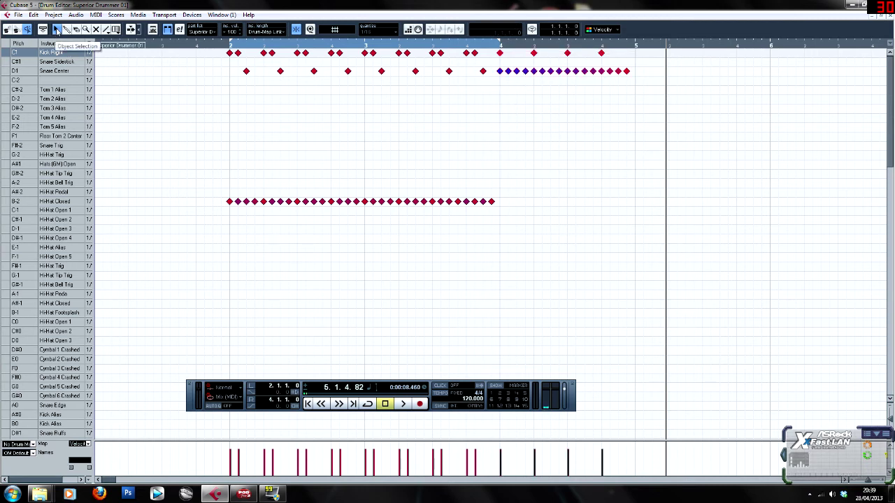
right_click(501, 55)
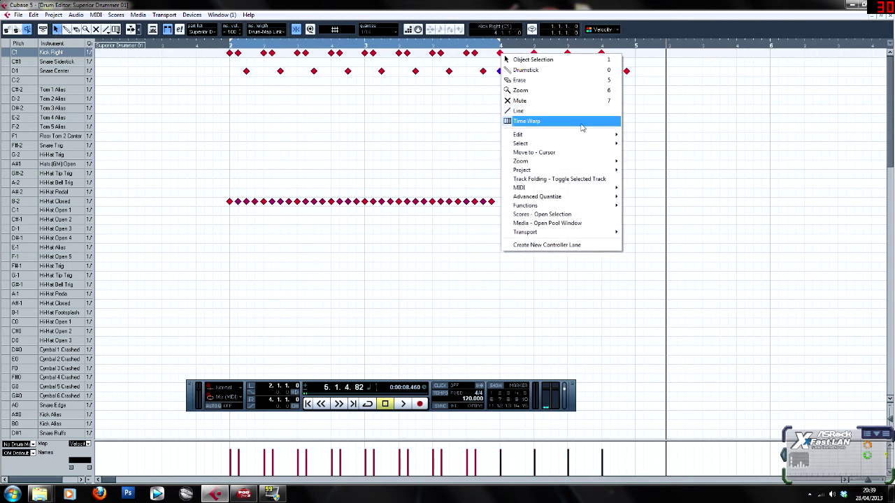
mouse_move(587, 138)
click(659, 150)
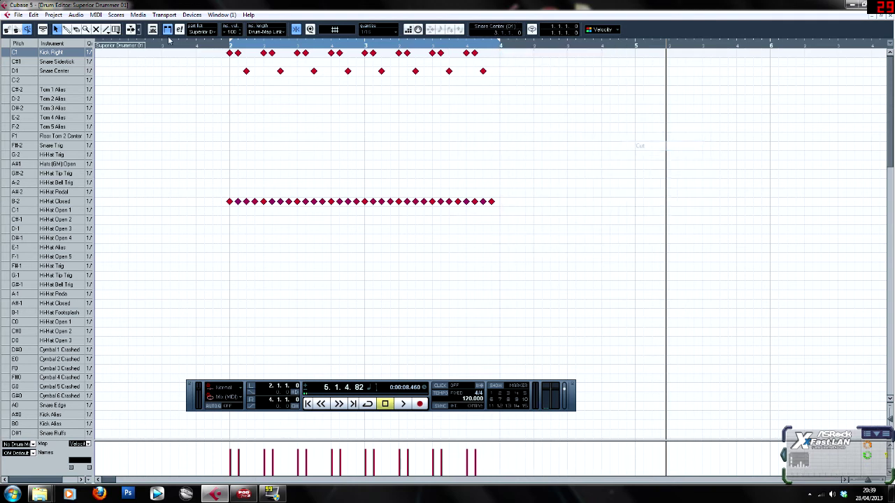
Paste the cut kick and snare fill at the start of bar 1 and play back the sequence from there.
click(96, 45)
right_click(124, 132)
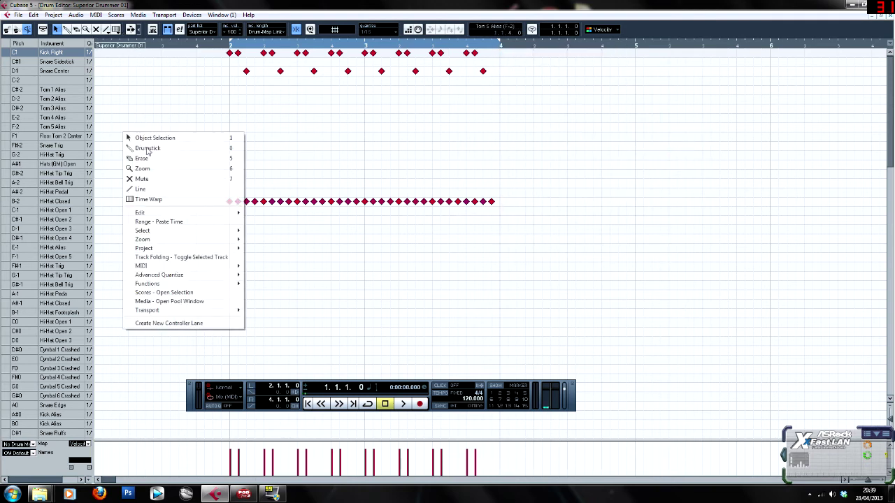
mouse_move(221, 213)
click(279, 224)
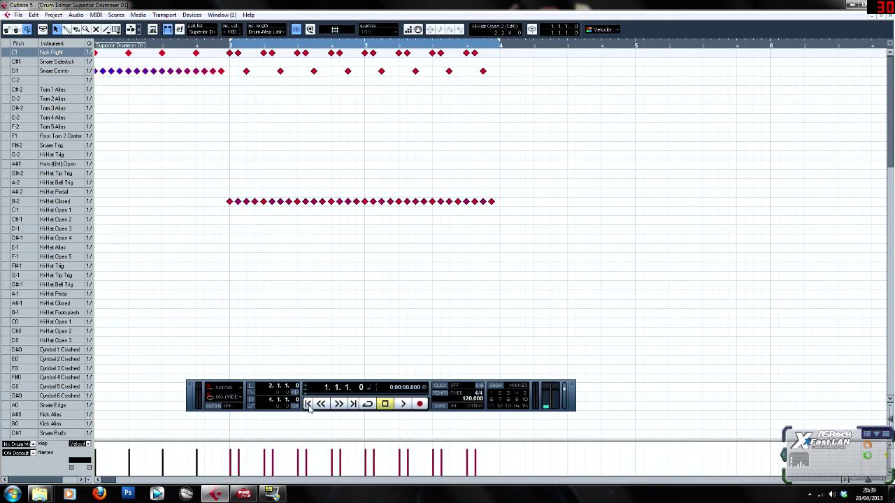
click(403, 404)
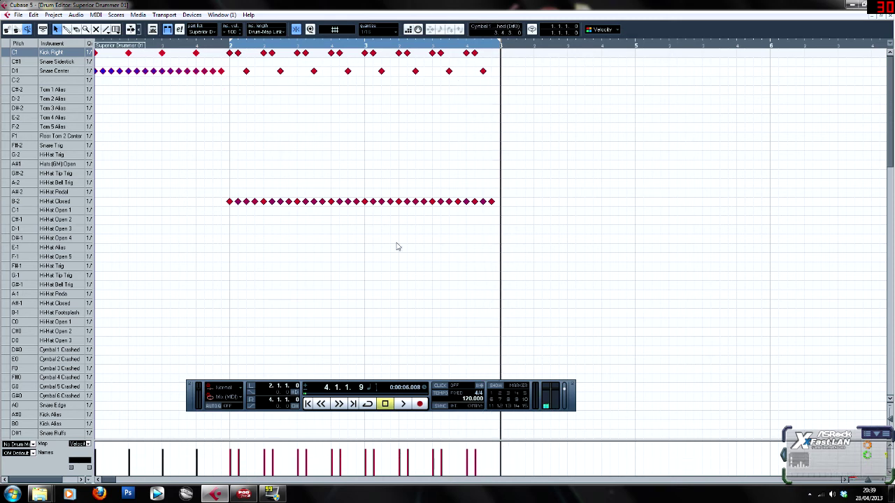
Vary the Kick Right velocities across bars 2 and 3.
click(231, 445)
drag(244, 445, 480, 443)
Play back the beat with the varied kick velocities from beat 3 of bar 1 and stop once bar 3 has finished.
click(204, 46)
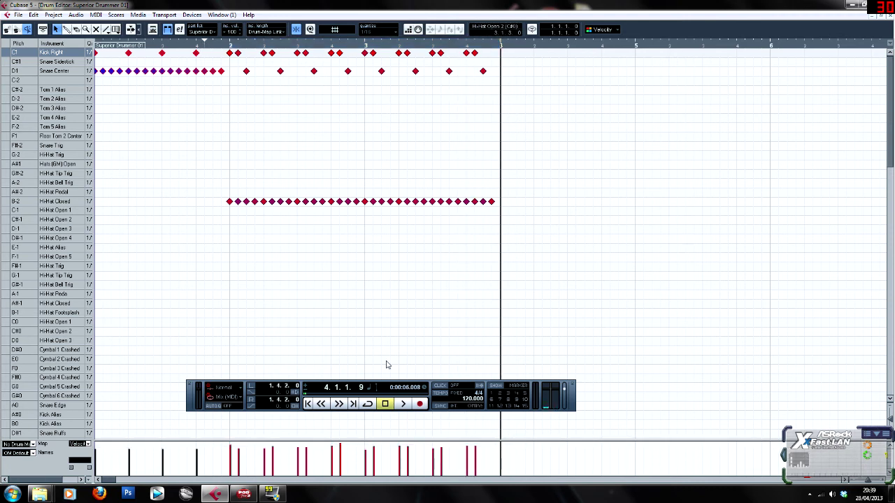
key(KP_0)
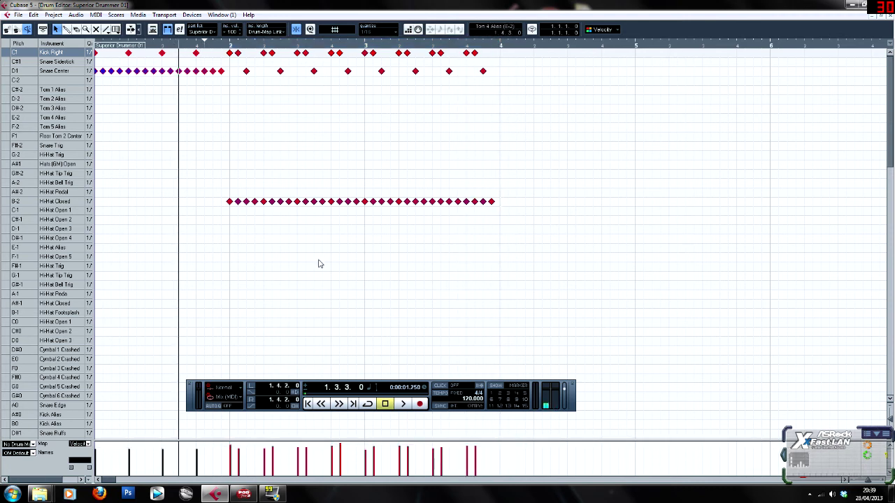
click(405, 405)
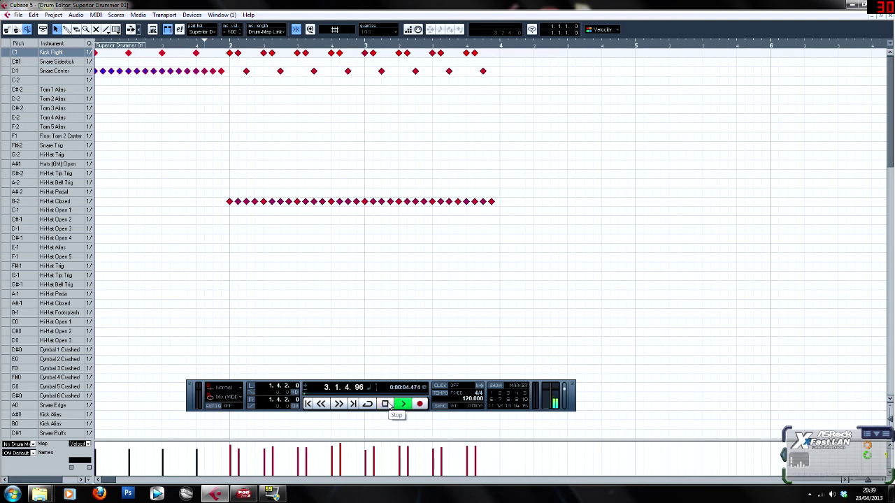
click(386, 404)
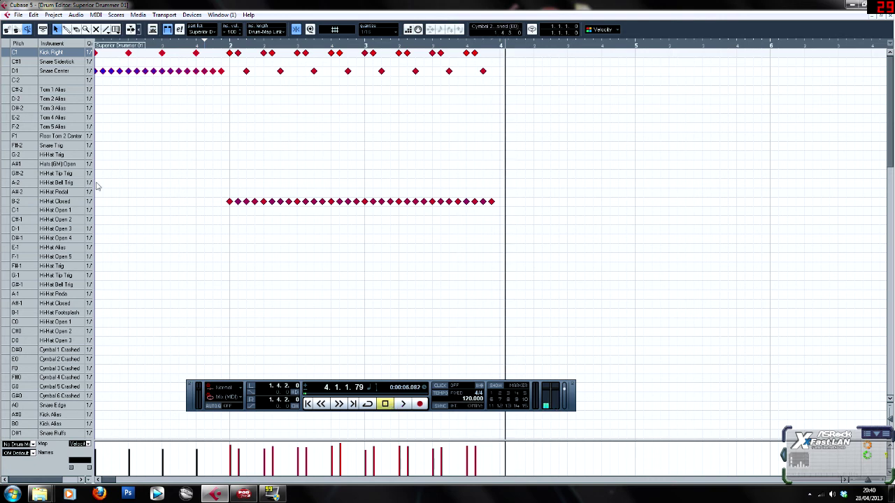
Select all kick, snare and closed hi-hat hits in bars 2 and 3 and copy them.
drag(235, 282, 530, 67)
right_click(386, 88)
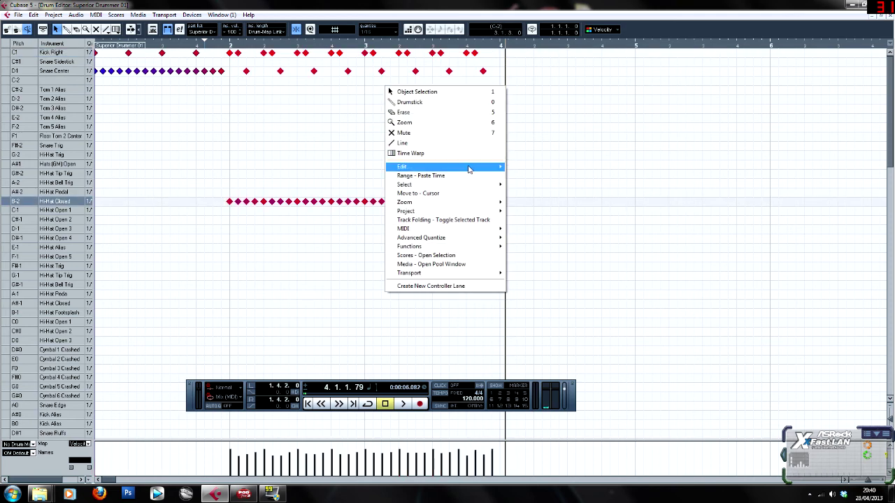
mouse_move(469, 167)
click(546, 188)
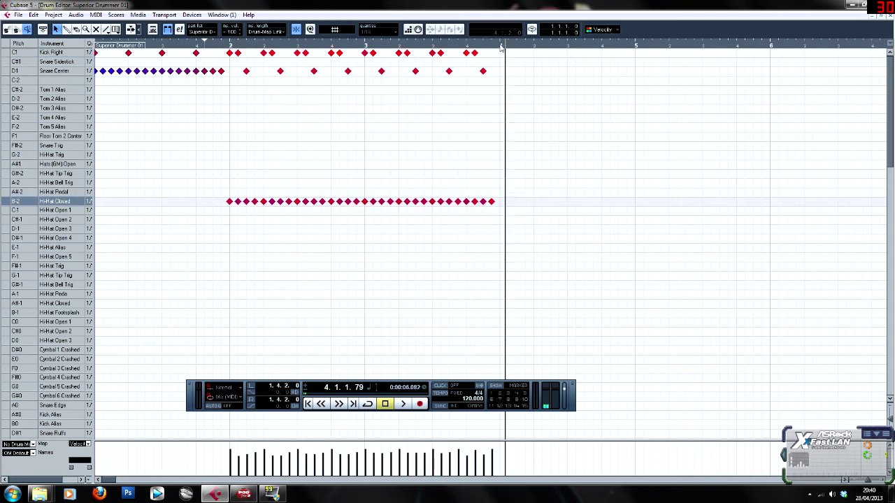
Paste the copied two-bar kick, snare and hi-hat pattern at the start of bar 4.
click(501, 46)
right_click(530, 114)
mouse_move(605, 194)
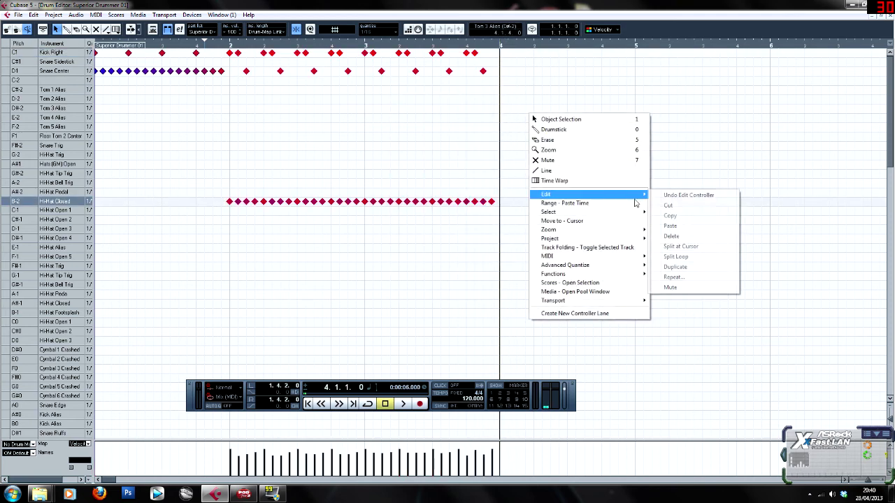
click(682, 230)
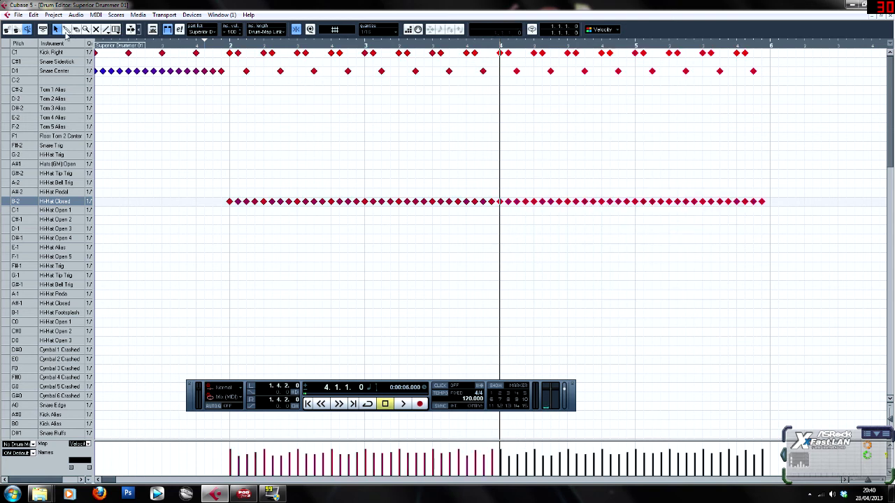
Draw a run of sixteenth-note Snare Center hits across beat 4 of bar 3 as a short fill.
key(8)
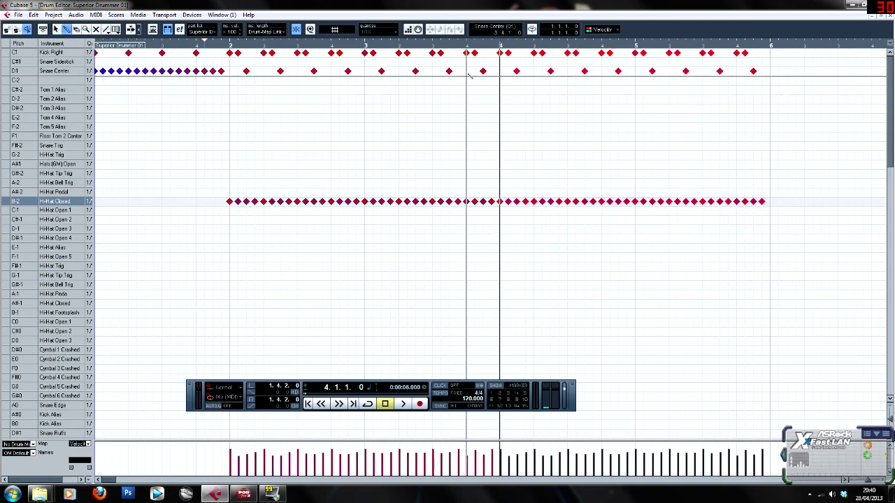
drag(466, 71, 491, 70)
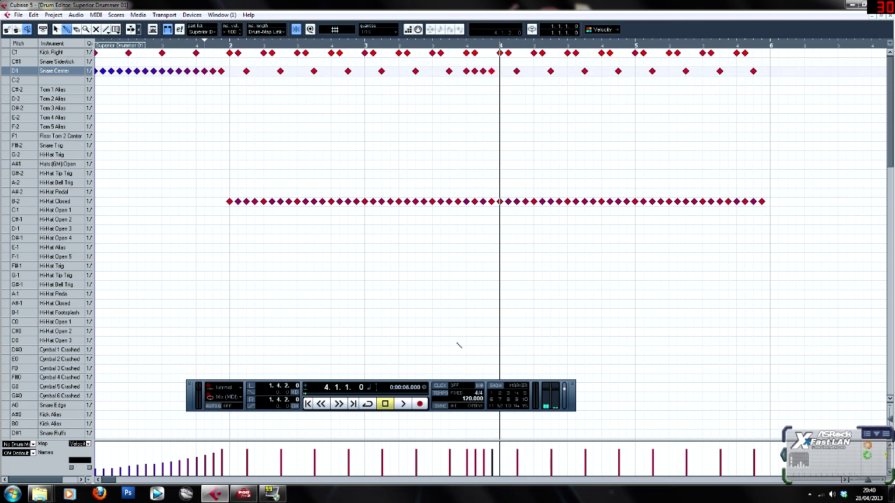
Play back the whole drum sequence from the start of bar 1 and stop once bar 5 has finished.
click(154, 47)
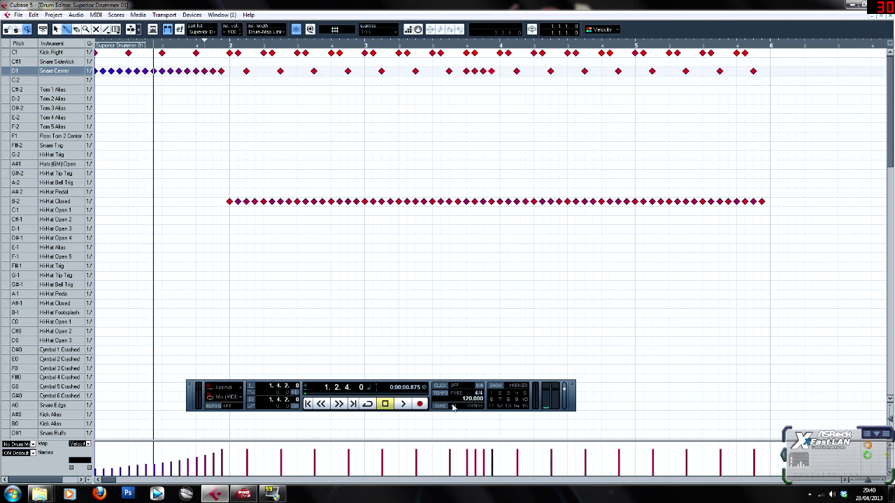
click(307, 407)
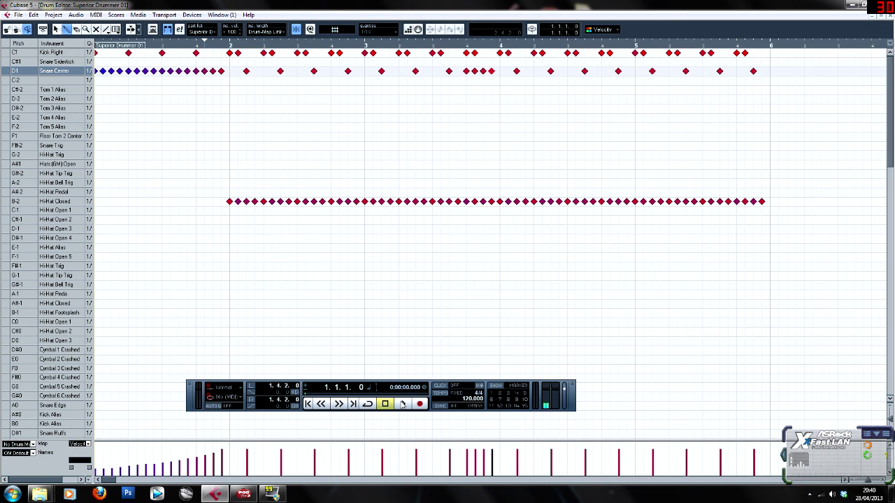
click(403, 403)
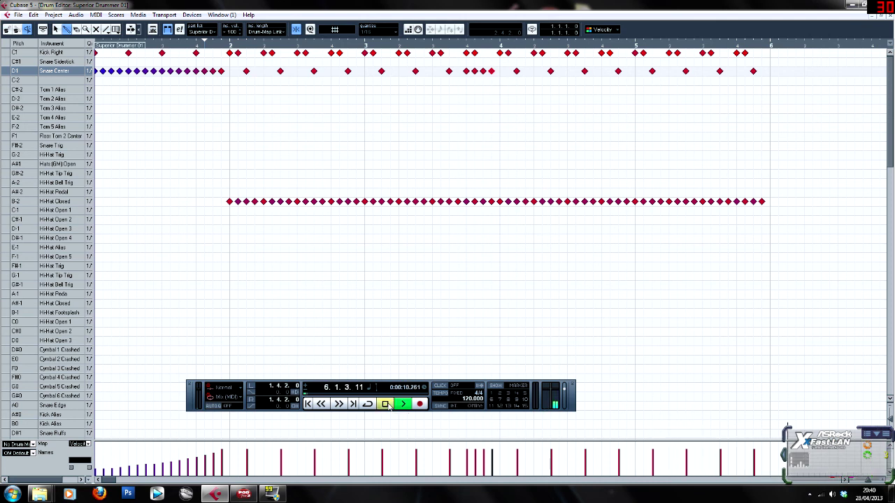
click(386, 404)
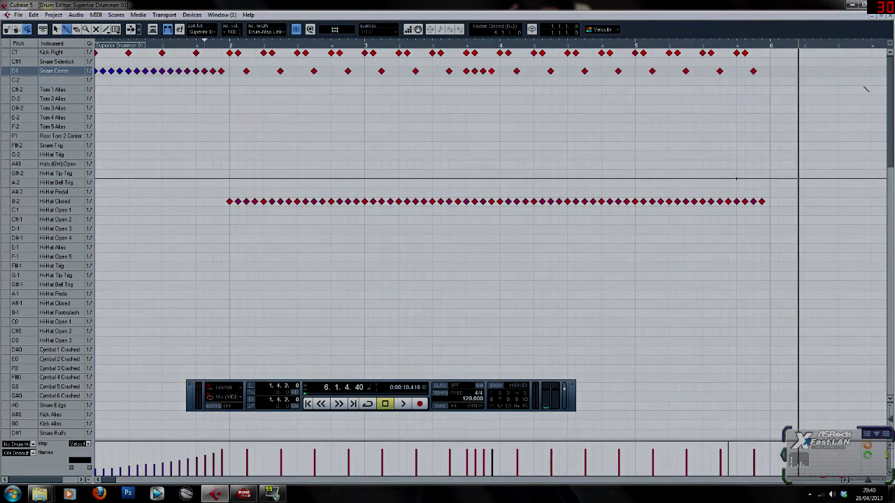